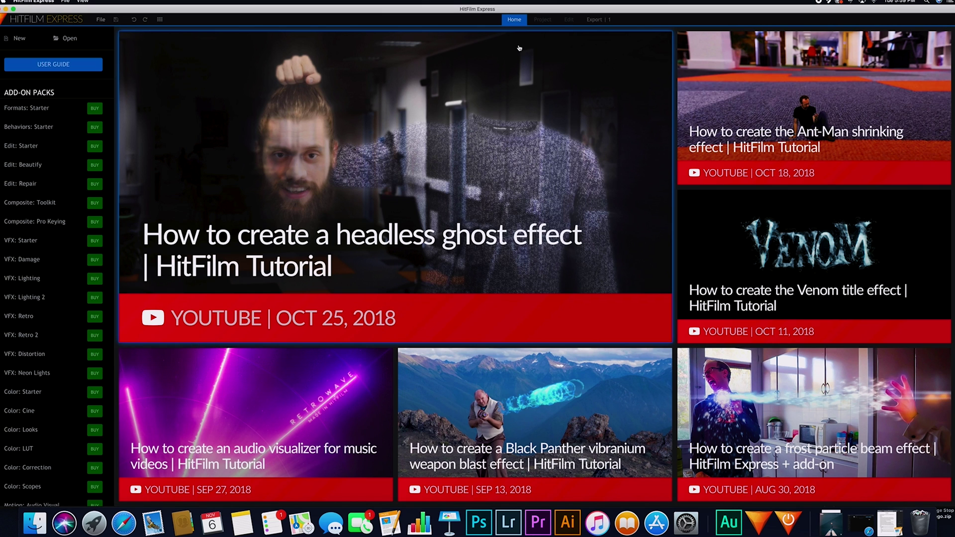
Step: Create a new project from the 1080p Full HD @ 23.976 fps template and start editing it
{"action": "left_click", "coordinate": [100, 20]}
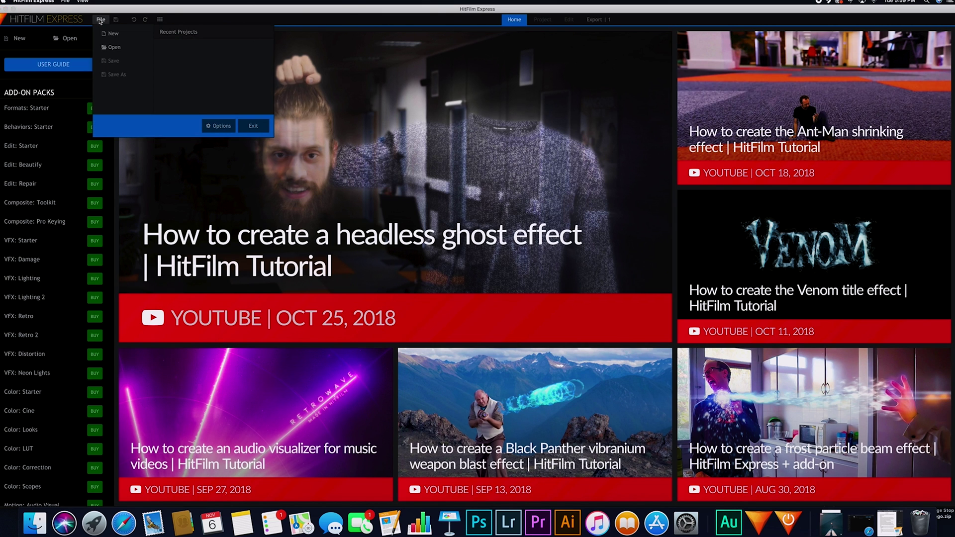
{"action": "left_click", "coordinate": [107, 34]}
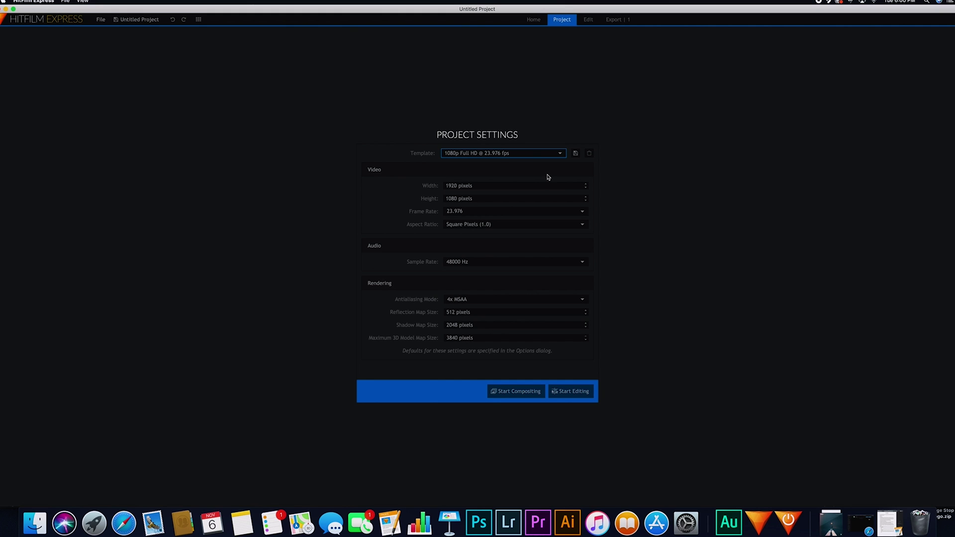
{"action": "left_click", "coordinate": [511, 154]}
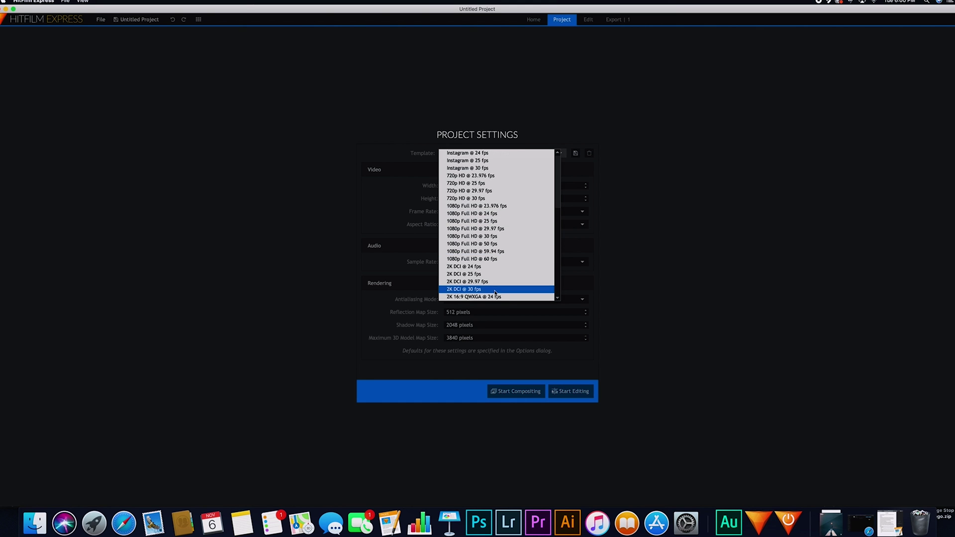
{"action": "scroll", "coordinate": [491, 289], "scroll_direction": "down", "scroll_amount": 8}
{"action": "scroll", "coordinate": [492, 289], "scroll_direction": "down", "scroll_amount": 3}
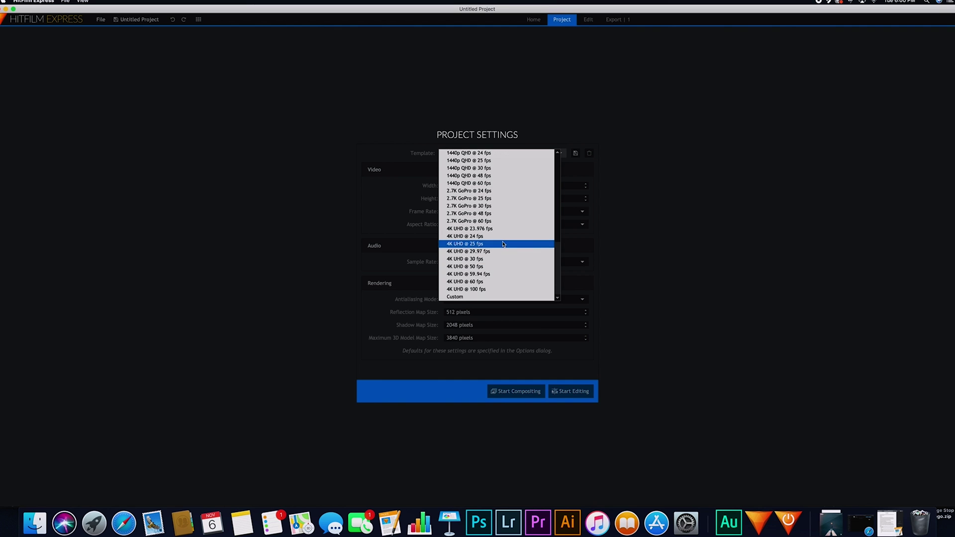
{"action": "scroll", "coordinate": [502, 244], "scroll_direction": "up", "scroll_amount": 8}
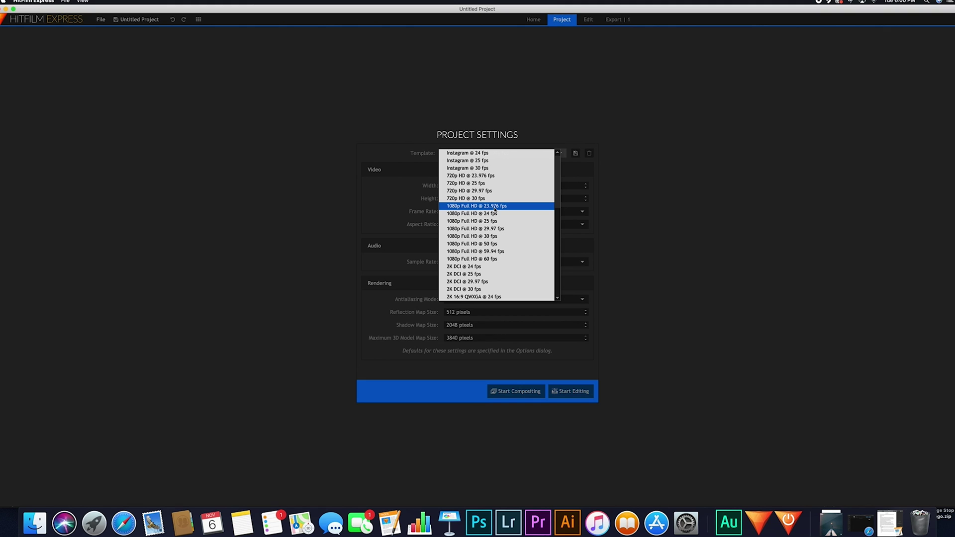
{"action": "left_click", "coordinate": [471, 207]}
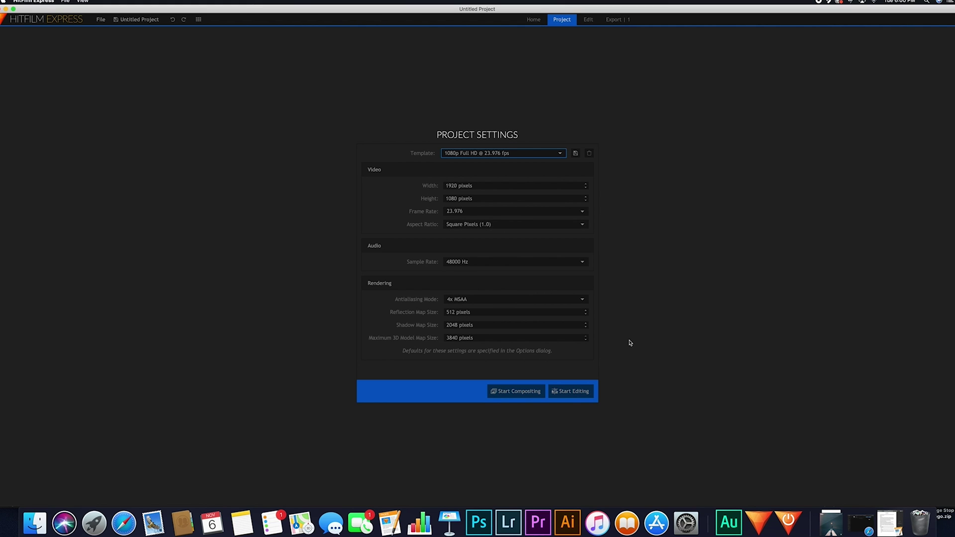
{"action": "left_click", "coordinate": [574, 392]}
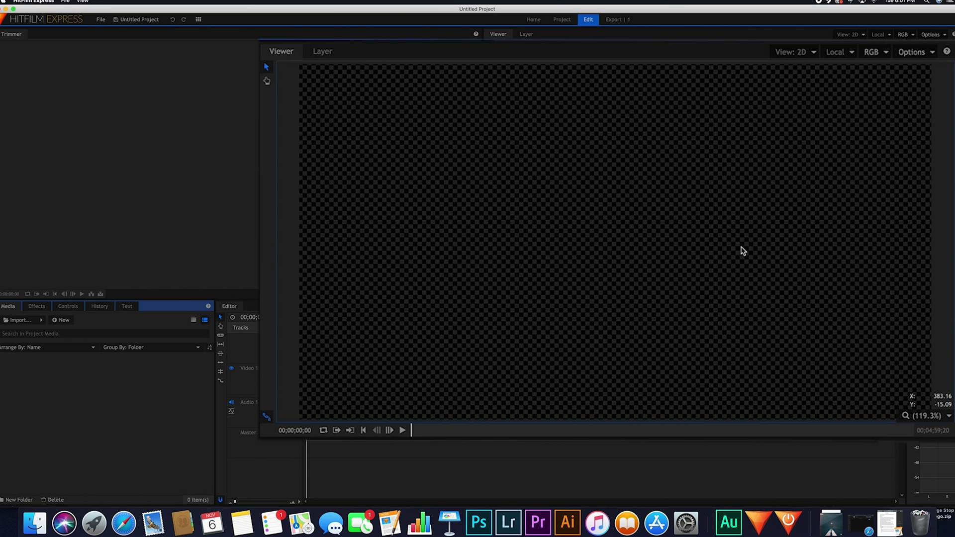
{"action": "key", "text": "grave"}
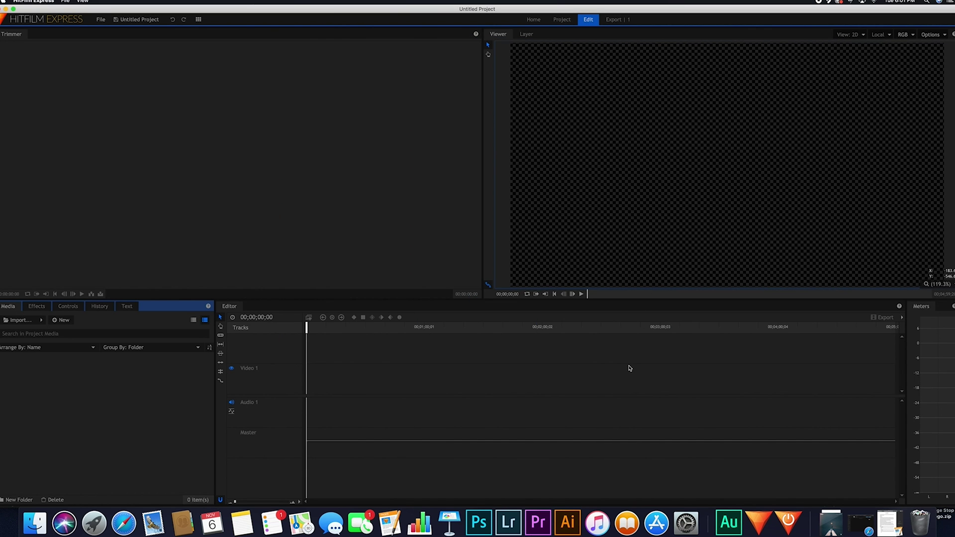
{"action": "key", "text": "grave"}
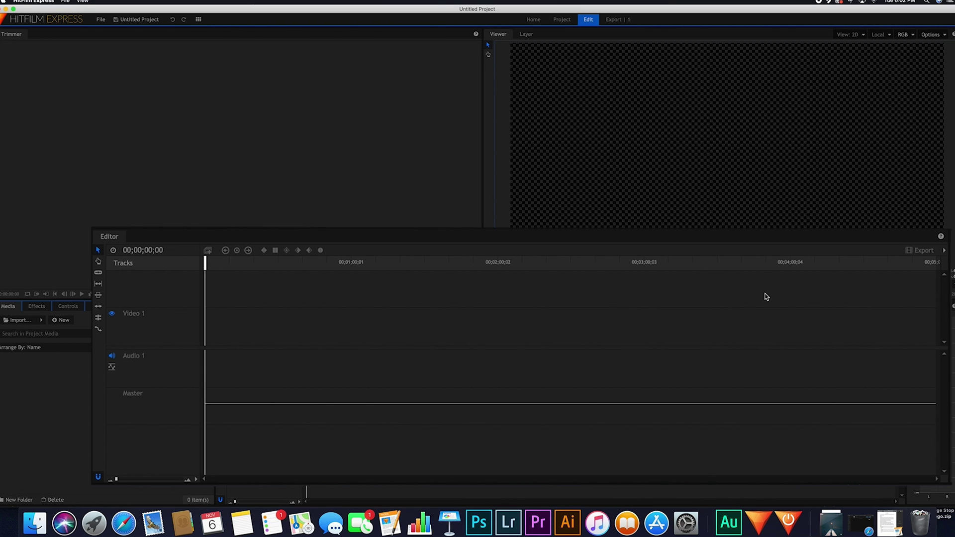
{"action": "key", "text": "grave"}
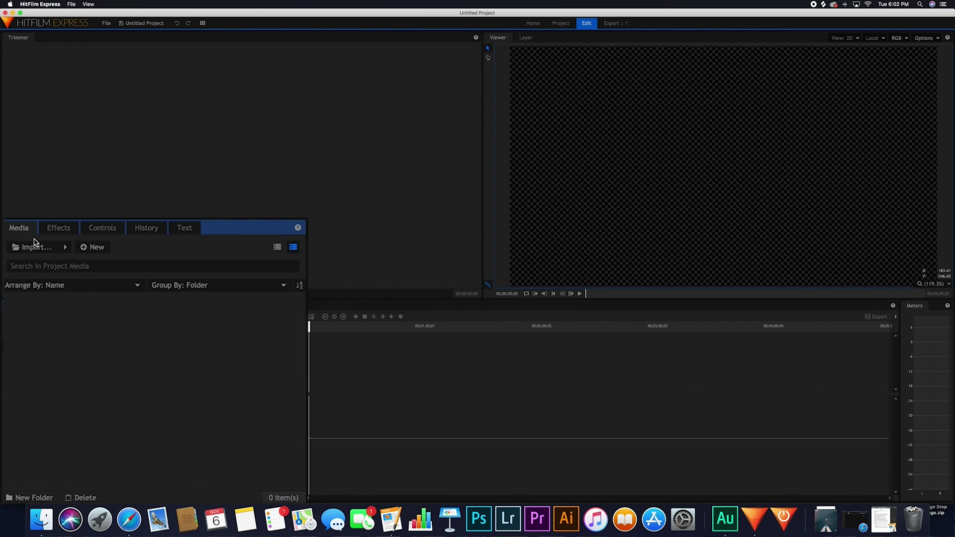
Step: Look over the Effects, Controls, History, Text and Media areas as well as the Trimmer, Viewer and Editor
{"action": "left_click", "coordinate": [59, 228]}
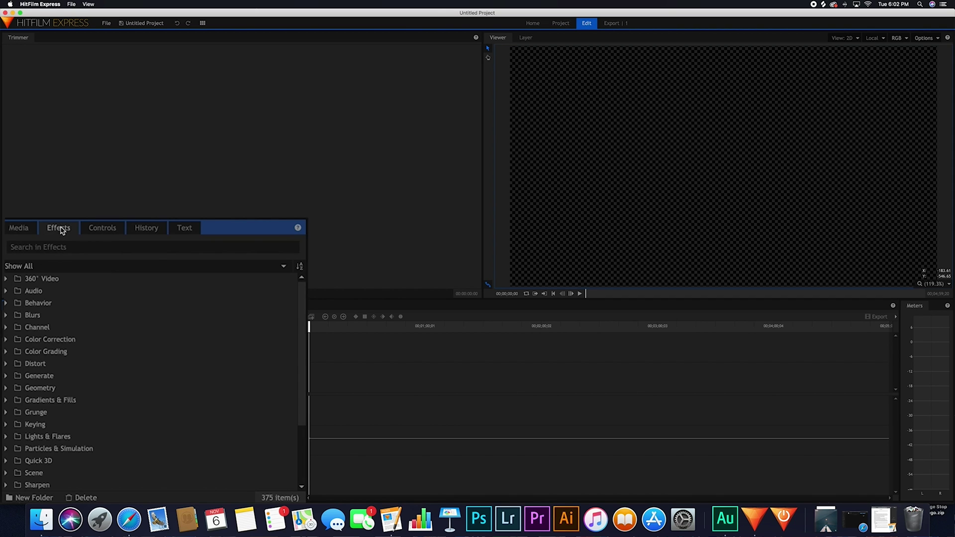
{"action": "left_click", "coordinate": [110, 231]}
{"action": "left_click", "coordinate": [146, 232]}
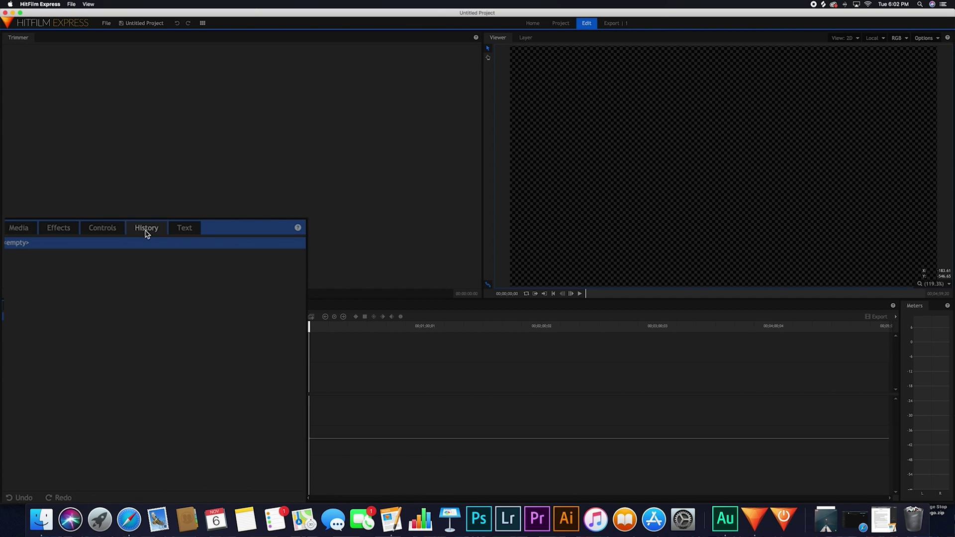
{"action": "left_click", "coordinate": [185, 233]}
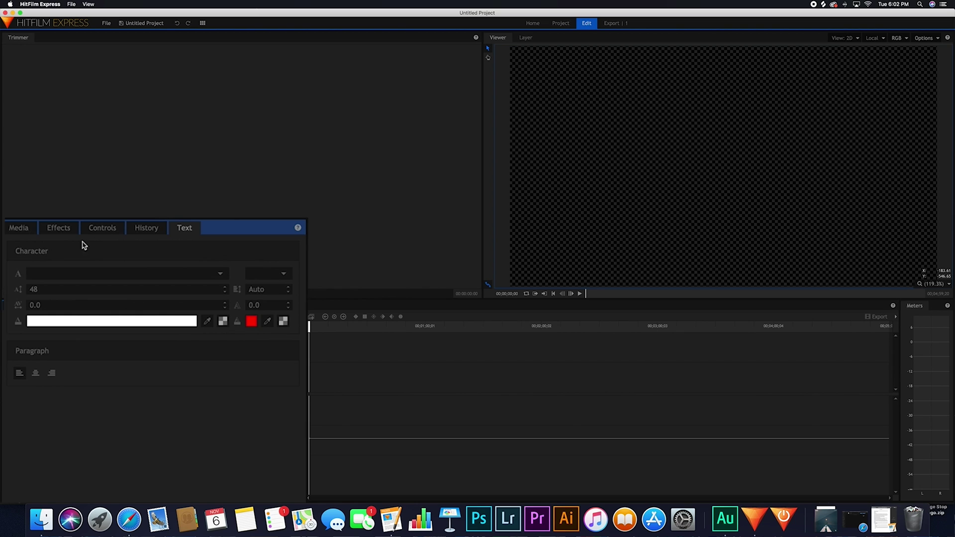
{"action": "left_click", "coordinate": [19, 231]}
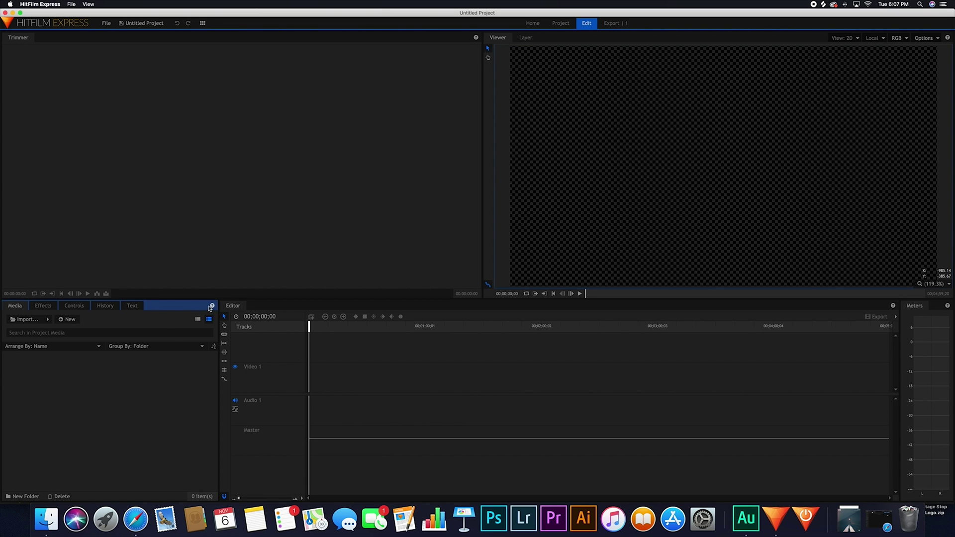
{"action": "left_click", "coordinate": [231, 111]}
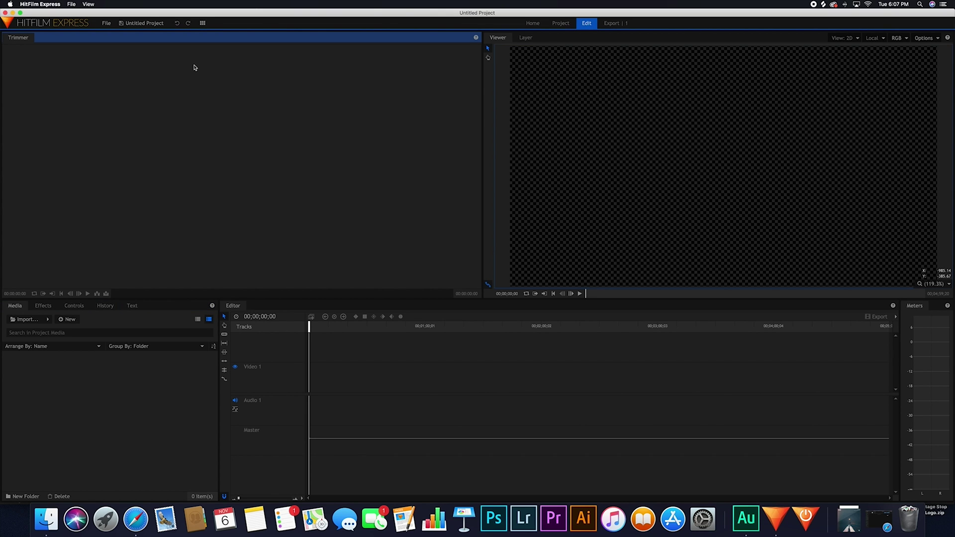
{"action": "left_click", "coordinate": [621, 111]}
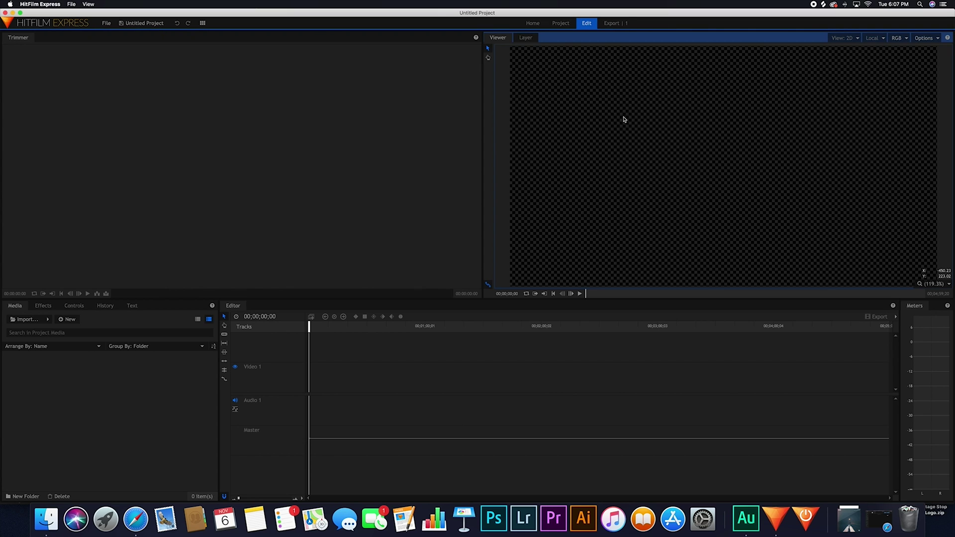
{"action": "left_click", "coordinate": [383, 384]}
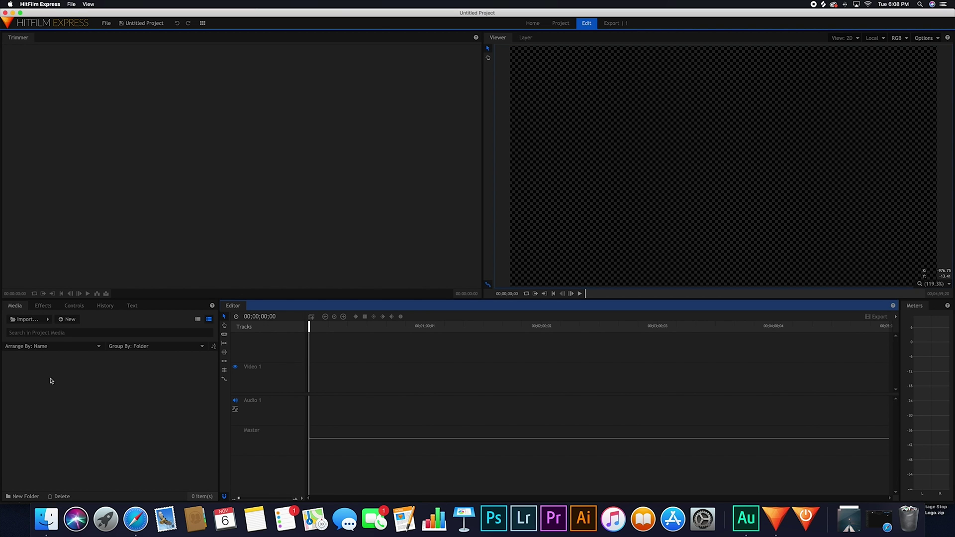
{"action": "left_click", "coordinate": [55, 400]}
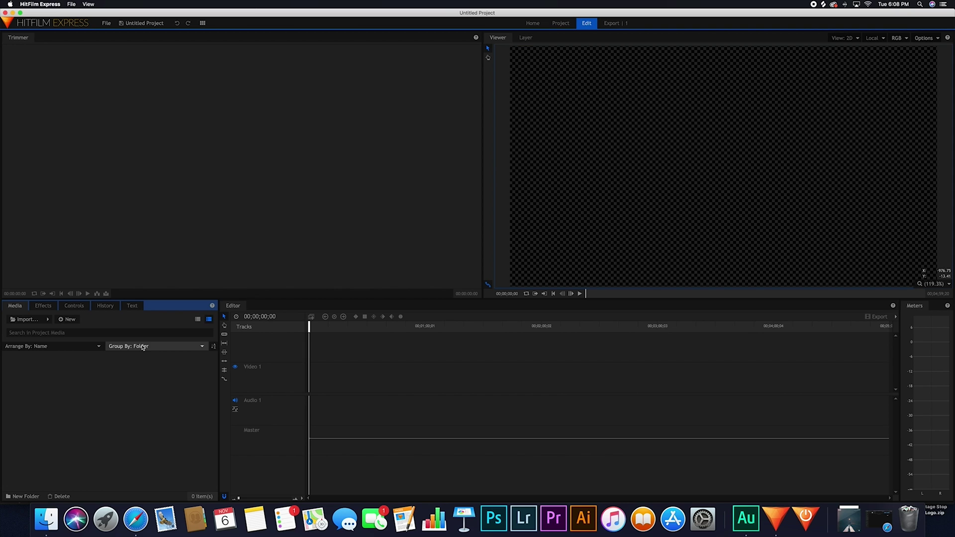
Step: Import the five clips G0067677.MP4, G0077678.MP4, G0087679.MP4, GOPR7664.MP4 and GOPR7665.MP4 from the Coastal Cleanup folder
{"action": "left_click", "coordinate": [21, 321]}
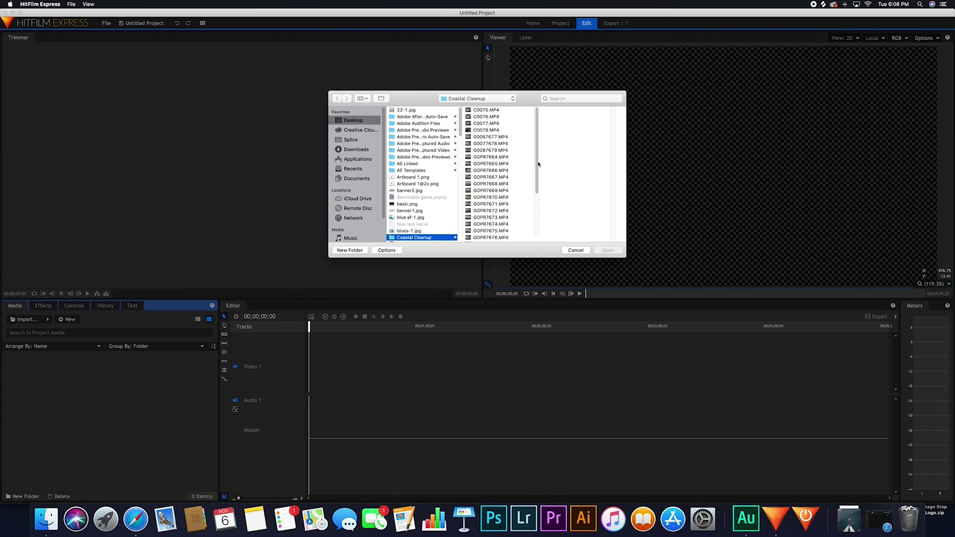
{"action": "left_click", "coordinate": [516, 137]}
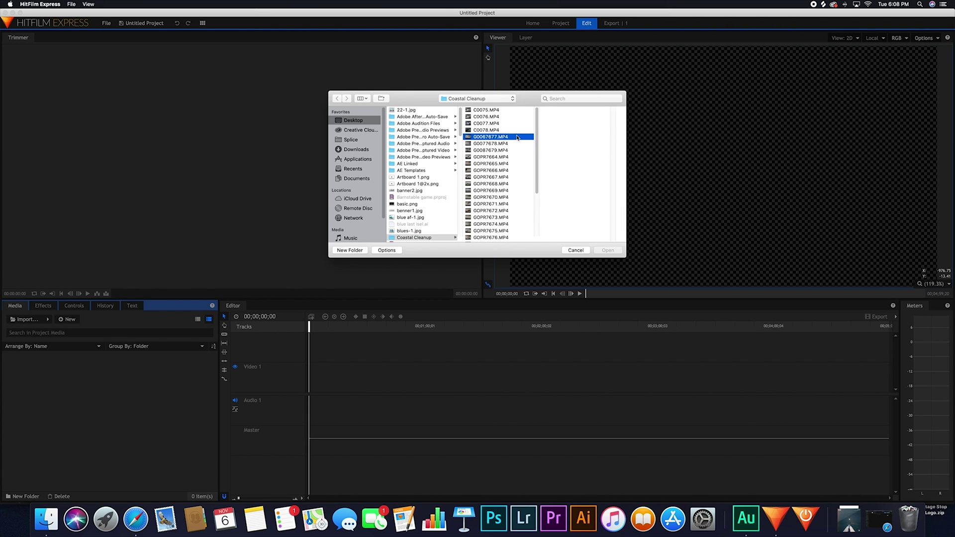
{"action": "left_click_drag", "start_coordinate": [521, 144], "coordinate": [514, 168]}
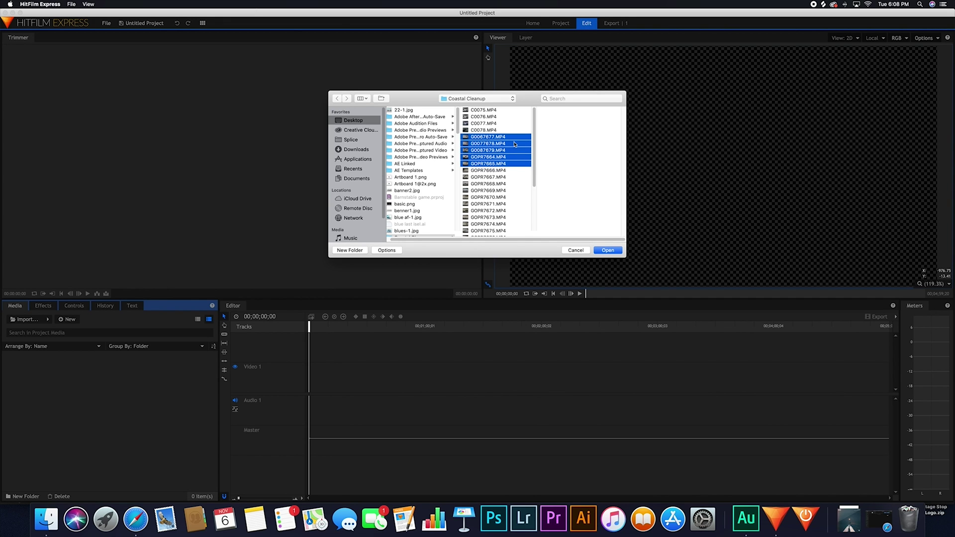
{"action": "left_click", "coordinate": [606, 251]}
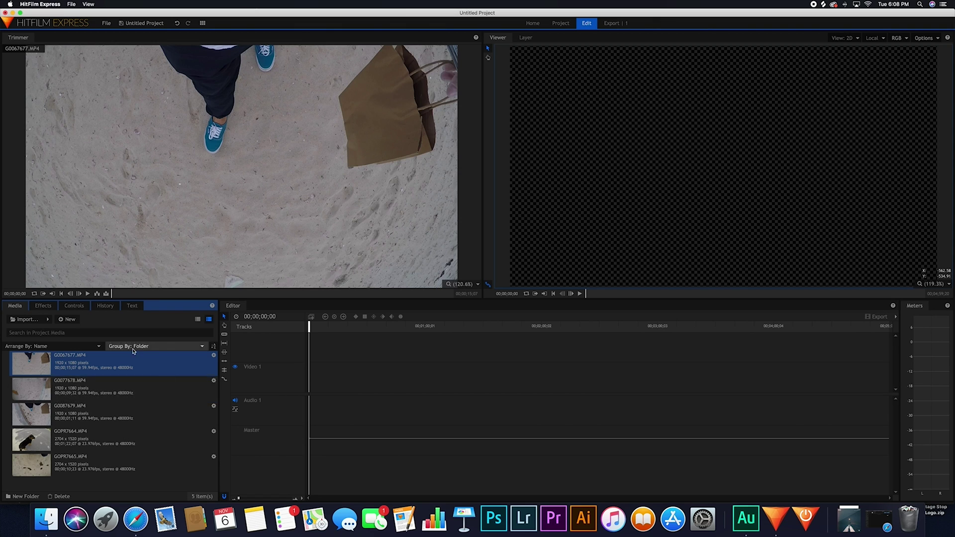
Step: Try the compact list view for the imported media and return to the detailed thumbnail view
{"action": "left_click", "coordinate": [198, 321]}
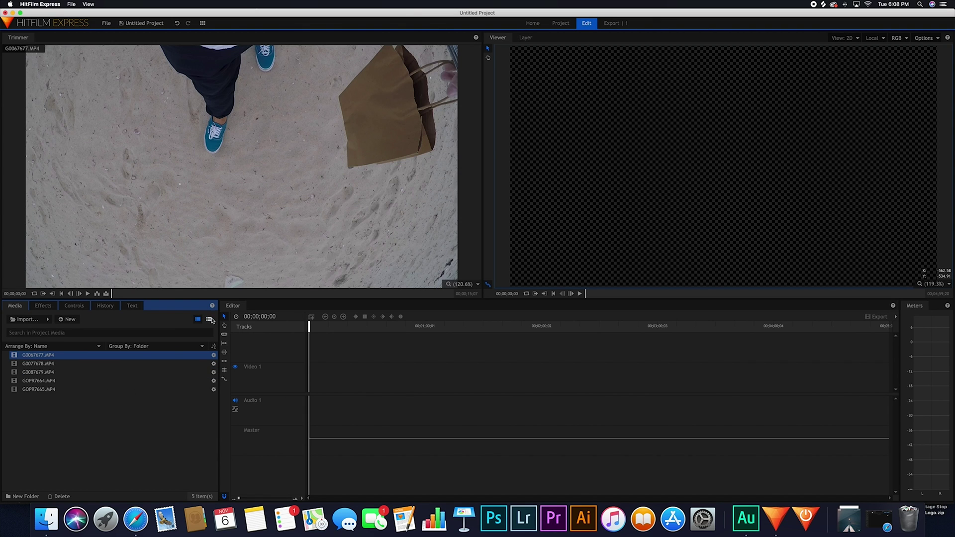
{"action": "left_click", "coordinate": [198, 321]}
{"action": "left_click", "coordinate": [197, 321]}
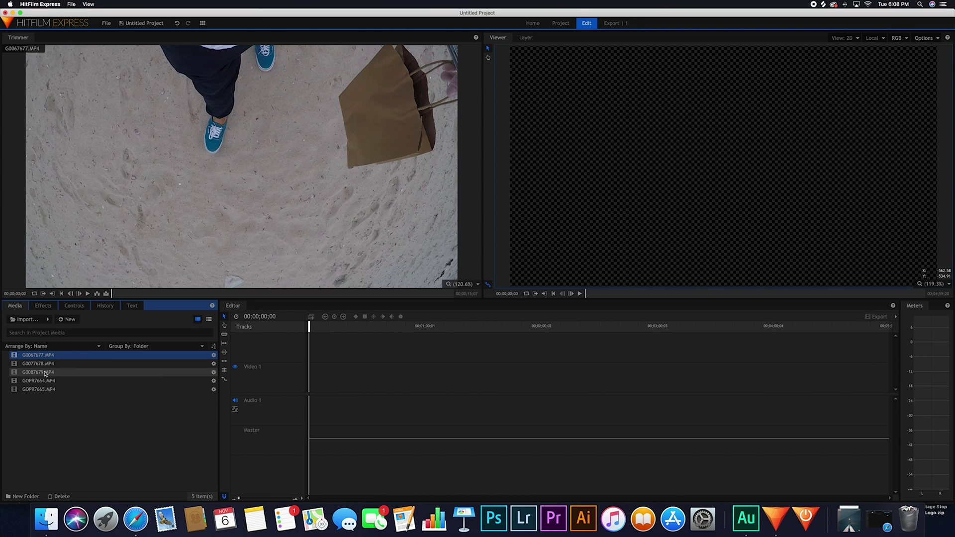
{"action": "left_click", "coordinate": [209, 321]}
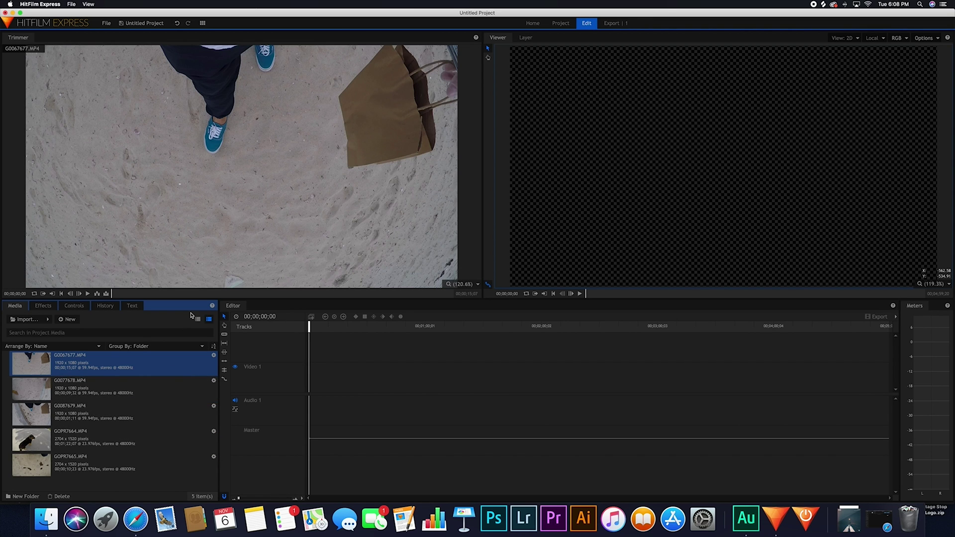
Step: Preview the imported clips G0077678.MP4, GOPR7664.MP4 and GOPR7665.MP4 in the Trimmer and return to G0067677.MP4
{"action": "mouse_move", "coordinate": [192, 224]}
{"action": "mouse_move", "coordinate": [154, 251]}
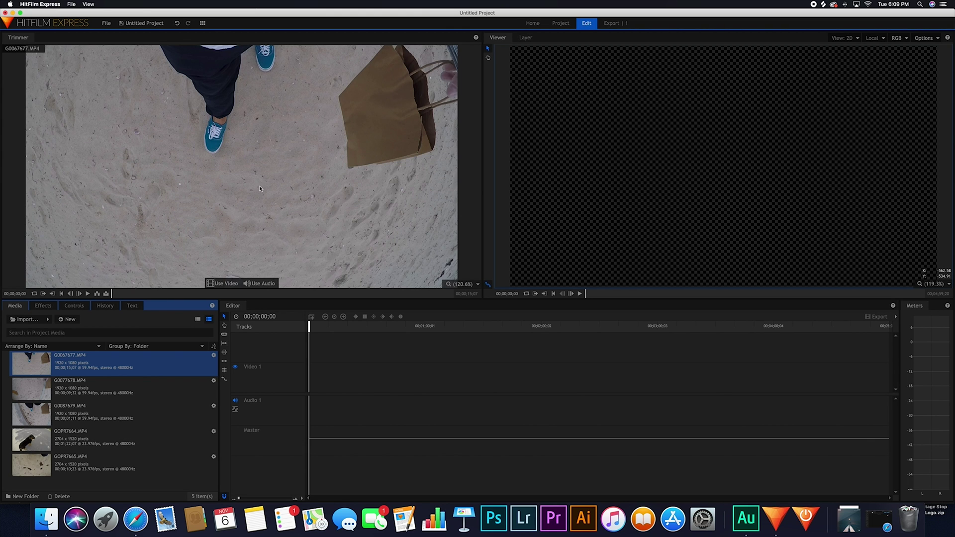
{"action": "left_click", "coordinate": [167, 392]}
{"action": "key", "text": "Down"}
{"action": "left_click", "coordinate": [141, 391]}
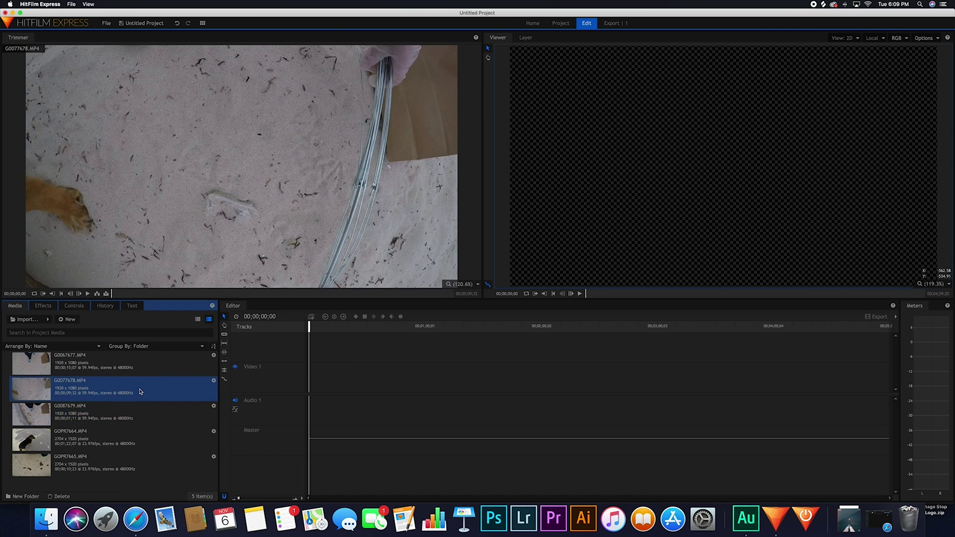
{"action": "key", "text": "Down"}
{"action": "left_click", "coordinate": [128, 447]}
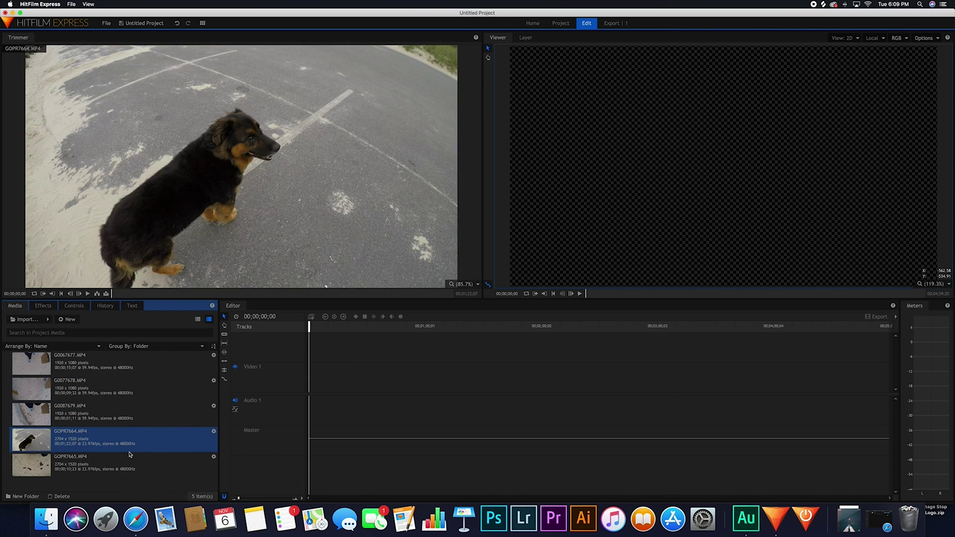
{"action": "left_click", "coordinate": [129, 462]}
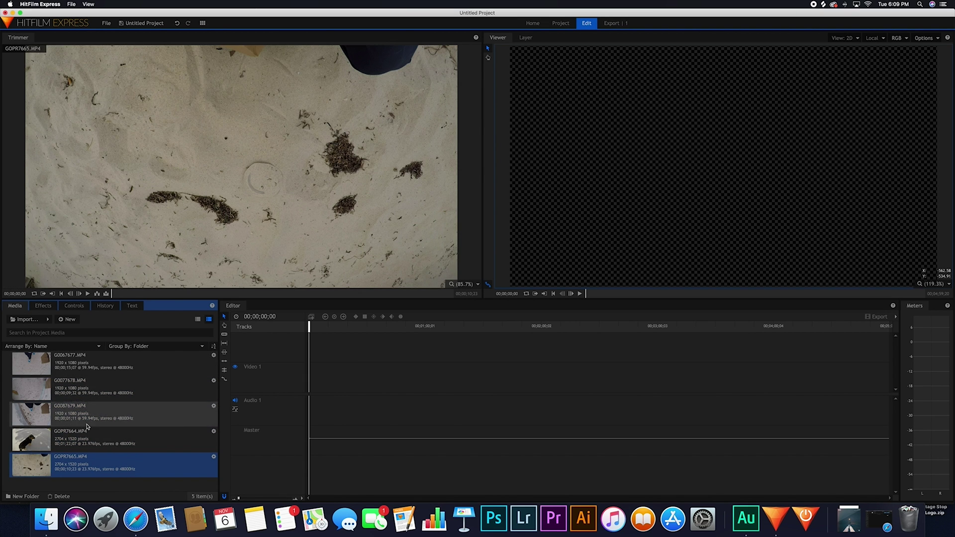
{"action": "left_click", "coordinate": [79, 363]}
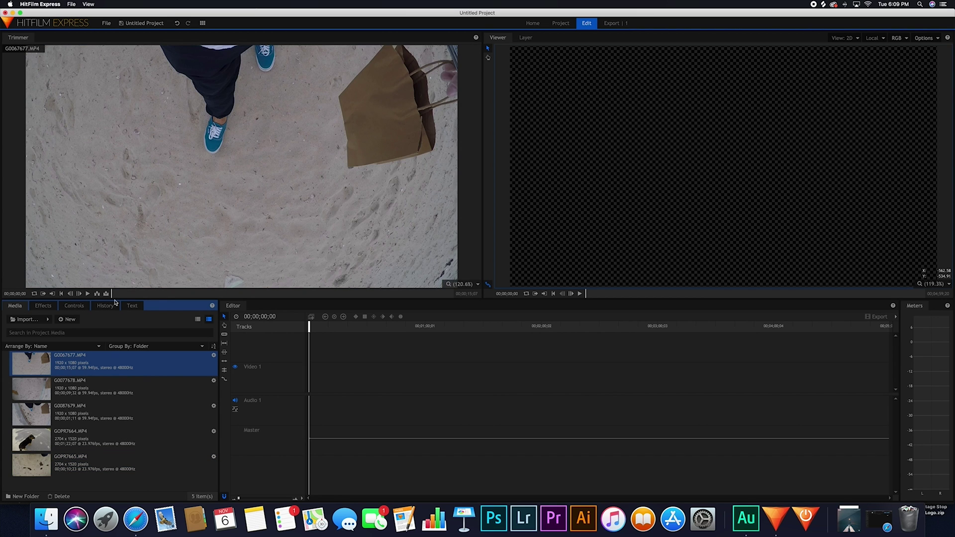
Step: Play the opening seconds of G0067677.MP4 in the Trimmer, pause, and bring the playhead back to about 00;00;00;16
{"action": "mouse_move", "coordinate": [89, 270]}
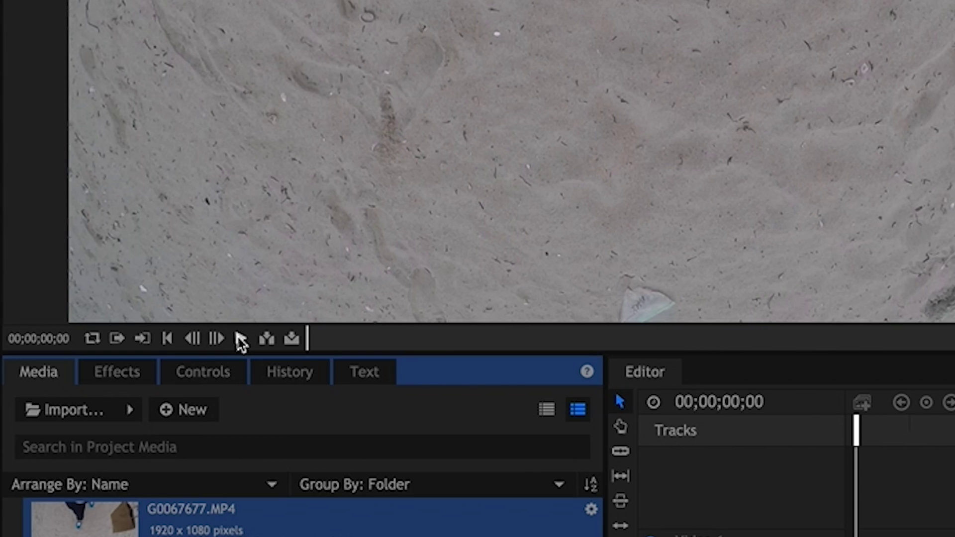
{"action": "left_click", "coordinate": [87, 293]}
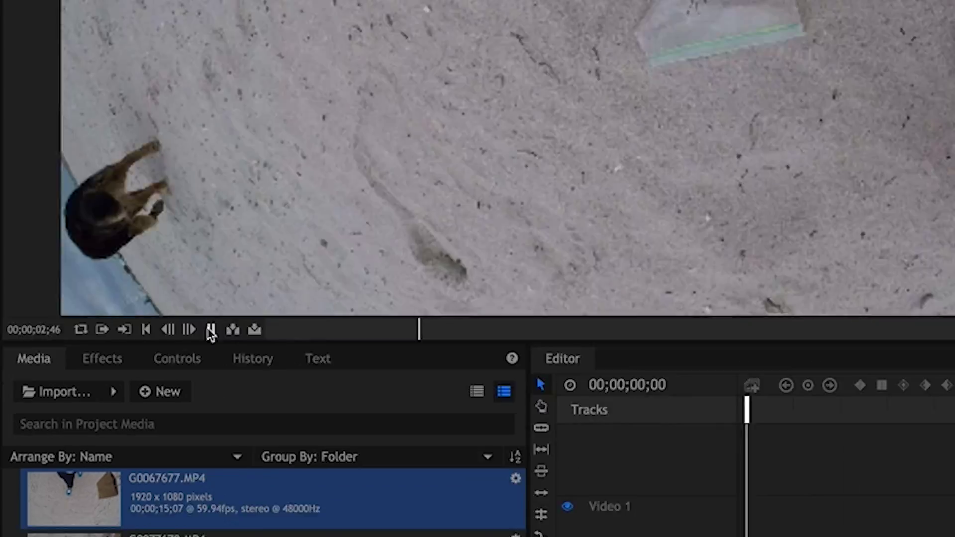
{"action": "left_click", "coordinate": [243, 340]}
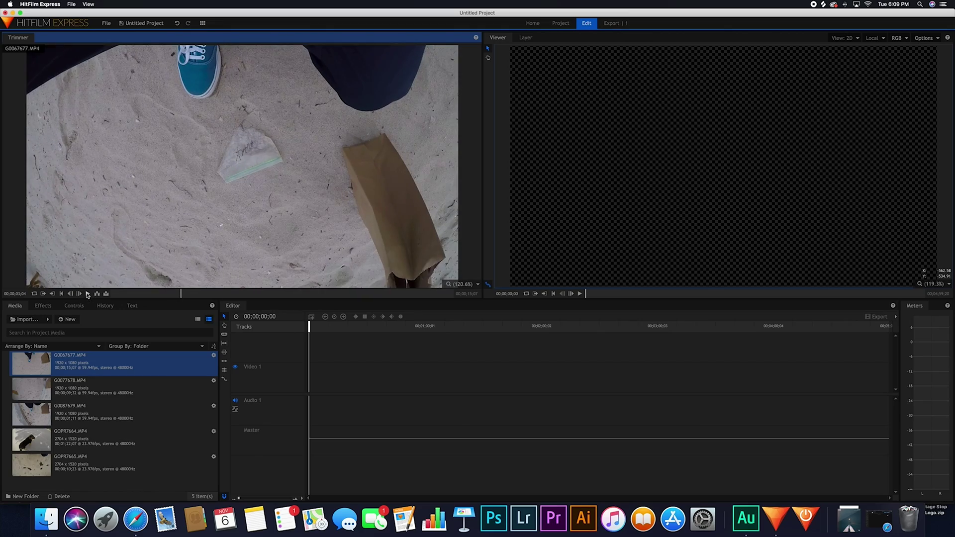
{"action": "left_click_drag", "start_coordinate": [181, 295], "coordinate": [116, 294]}
{"action": "mouse_move", "coordinate": [171, 271]}
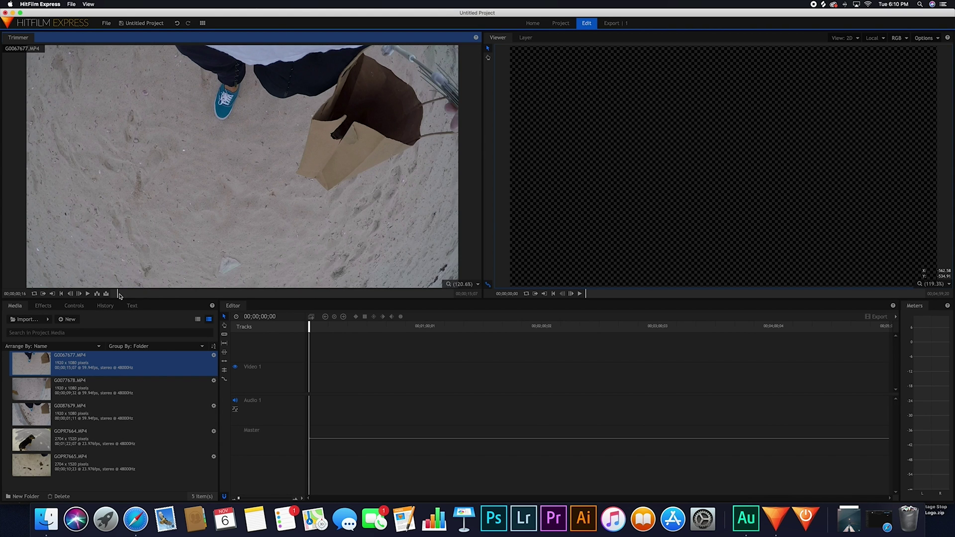
{"action": "mouse_move", "coordinate": [118, 294]}
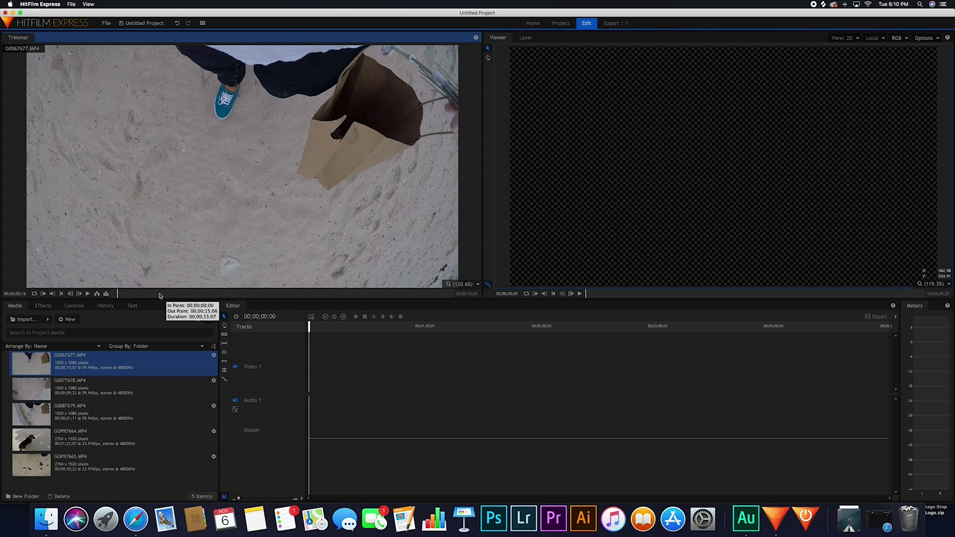
Step: Trim G0067677.MP4 in the Trimmer with the In Point at 00;00;03;35 and the Out Point at 00;00;08;36
{"action": "left_click_drag", "start_coordinate": [119, 297], "coordinate": [192, 296]}
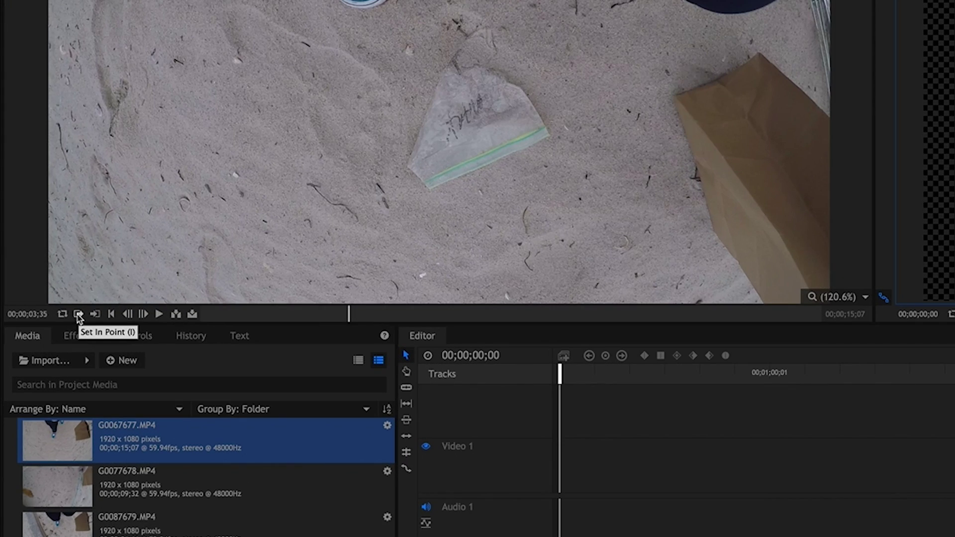
{"action": "left_click", "coordinate": [43, 294]}
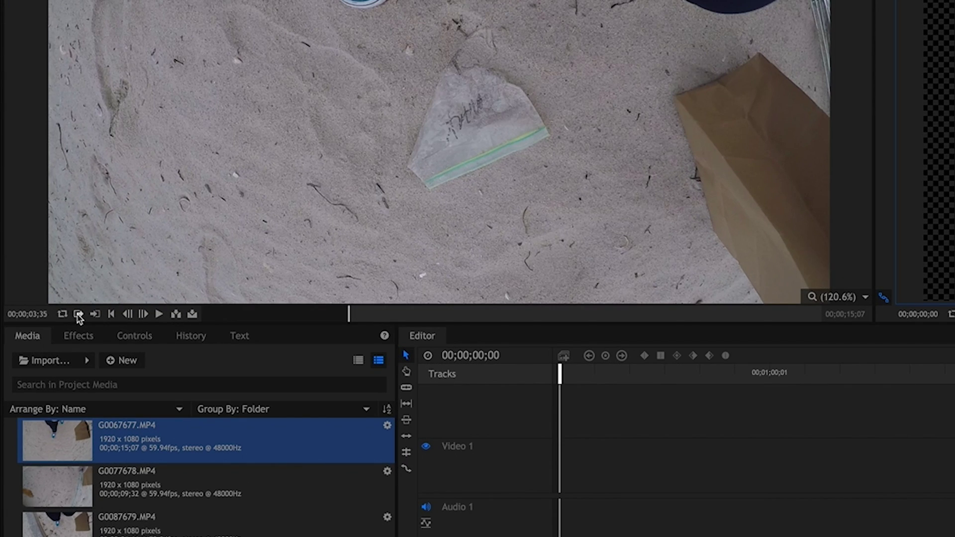
{"action": "left_click_drag", "start_coordinate": [349, 315], "coordinate": [554, 318]}
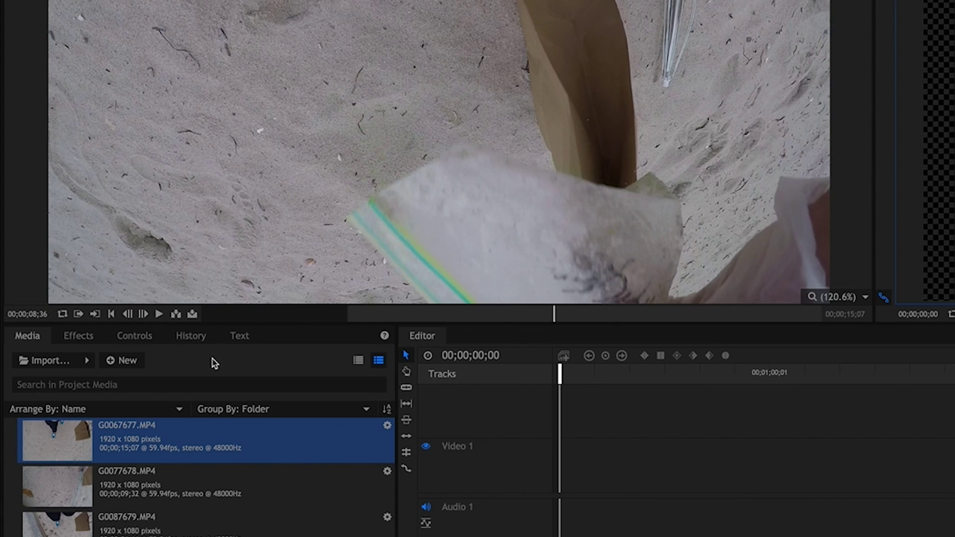
{"action": "left_click", "coordinate": [98, 314]}
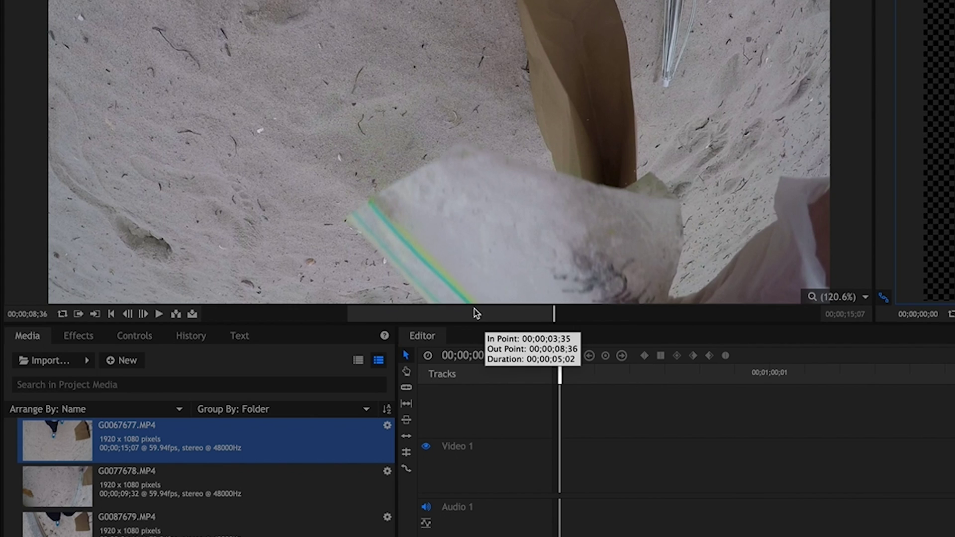
{"action": "mouse_move", "coordinate": [486, 302]}
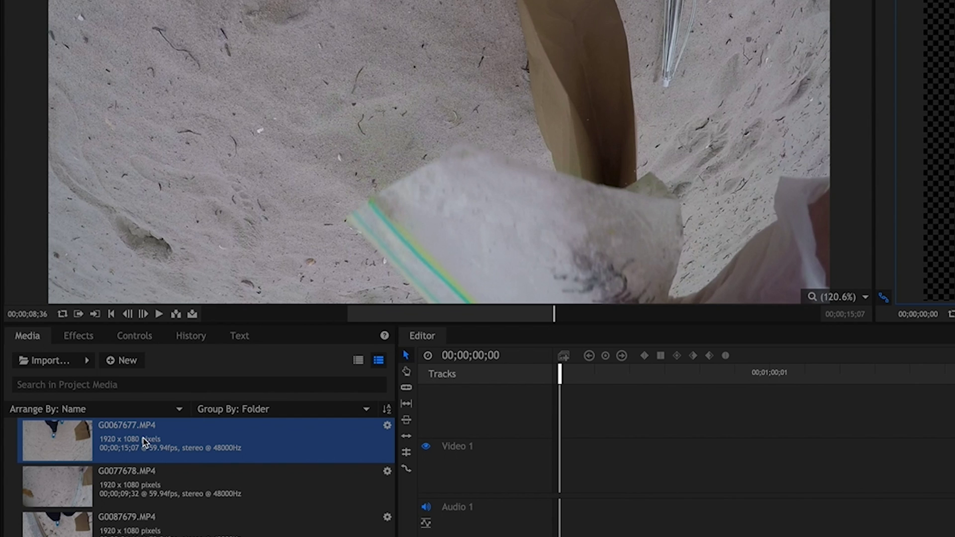
Step: Place G0067677.MP4 at the start of the Video 1 track and change the Editor Sequence settings to match the clip
{"action": "left_click_drag", "start_coordinate": [201, 434], "coordinate": [604, 473]}
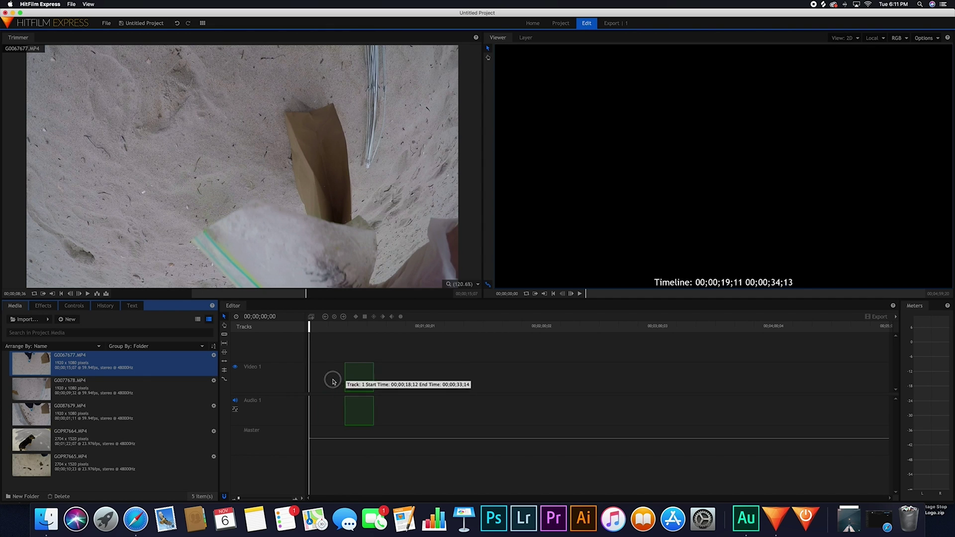
{"action": "left_click_drag", "start_coordinate": [333, 382], "coordinate": [313, 387]}
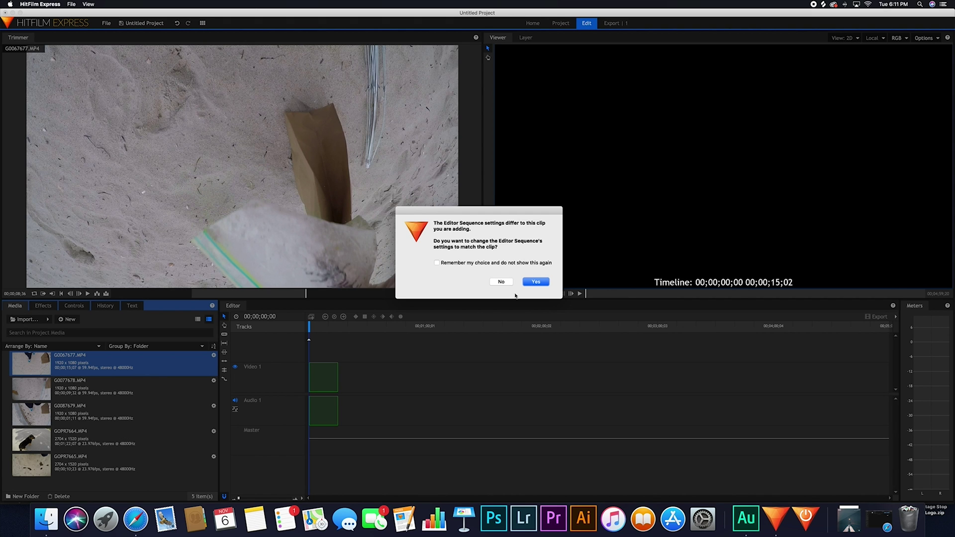
{"action": "left_click", "coordinate": [536, 281]}
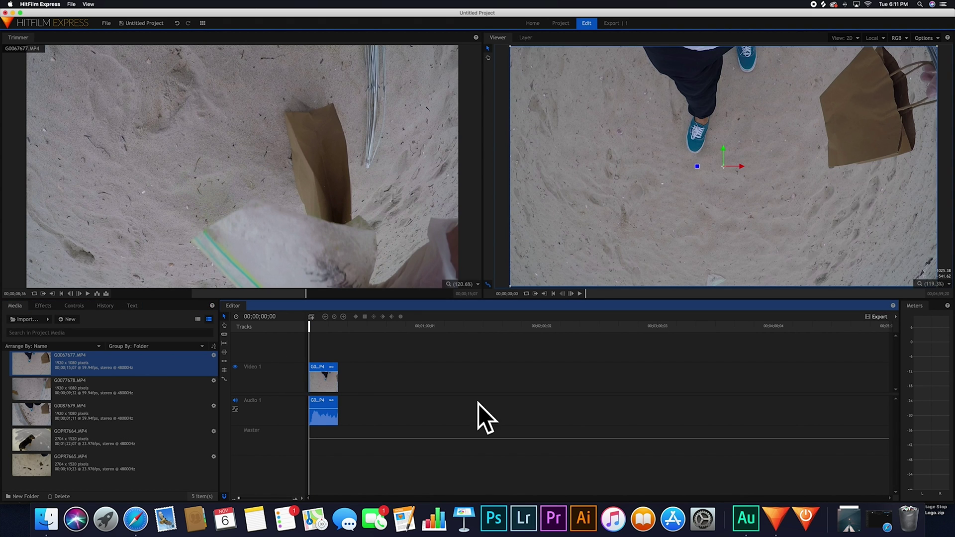
Step: Scrub the timeline playhead through the opening of the G0067677.MP4 clip and return it to 00;00;00;00
{"action": "left_click", "coordinate": [340, 394]}
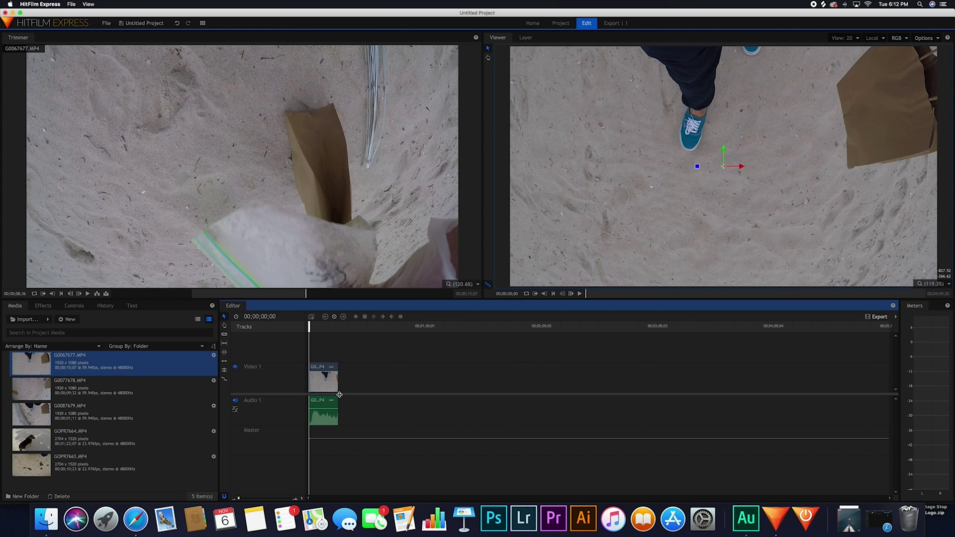
{"action": "mouse_move", "coordinate": [310, 326]}
{"action": "left_mouse_down"}
{"action": "mouse_move", "coordinate": [321, 326]}
{"action": "mouse_move", "coordinate": [309, 327]}
{"action": "left_mouse_up"}
{"action": "left_click", "coordinate": [323, 386]}
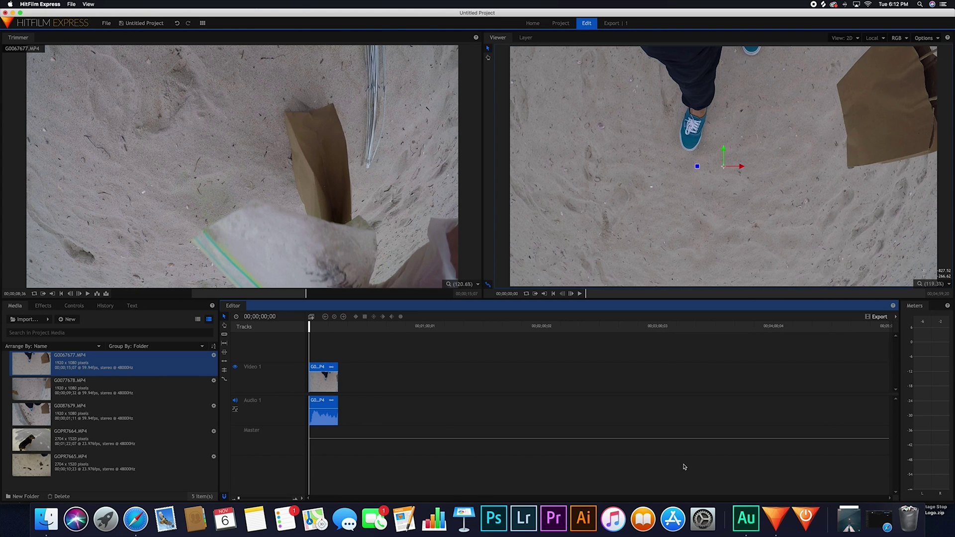
{"action": "left_click", "coordinate": [649, 465]}
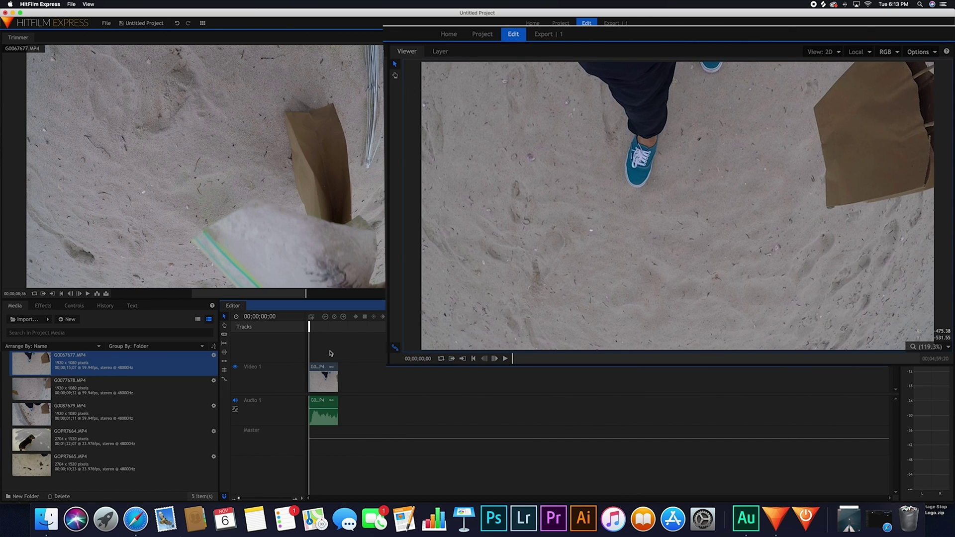
{"action": "left_click_drag", "start_coordinate": [311, 327], "coordinate": [335, 332]}
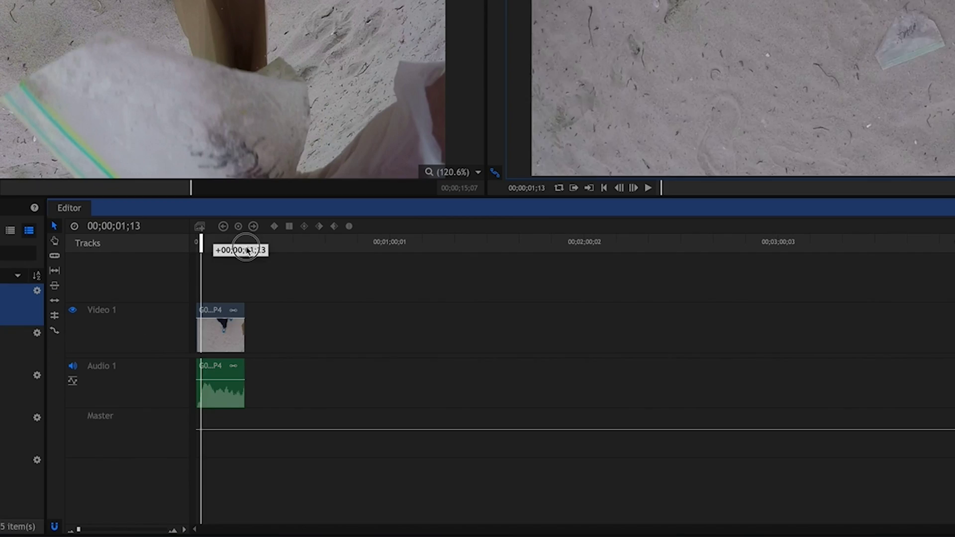
{"action": "left_click_drag", "start_coordinate": [248, 250], "coordinate": [196, 254]}
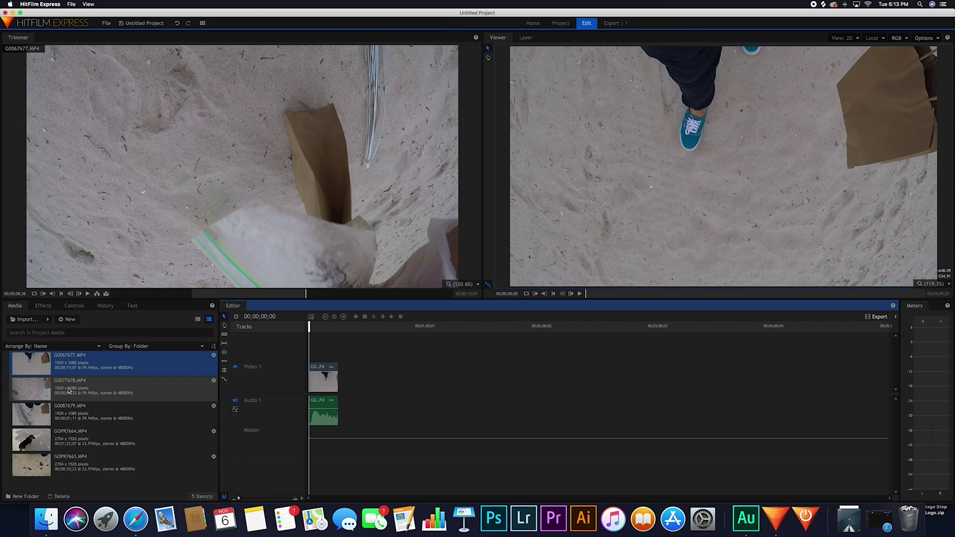
Step: Add G0077678.MP4 at 00;00;00;00 on a new video track above the G0067677.MP4 clip
{"action": "left_click", "coordinate": [134, 388]}
{"action": "left_click_drag", "start_coordinate": [135, 388], "coordinate": [309, 351]}
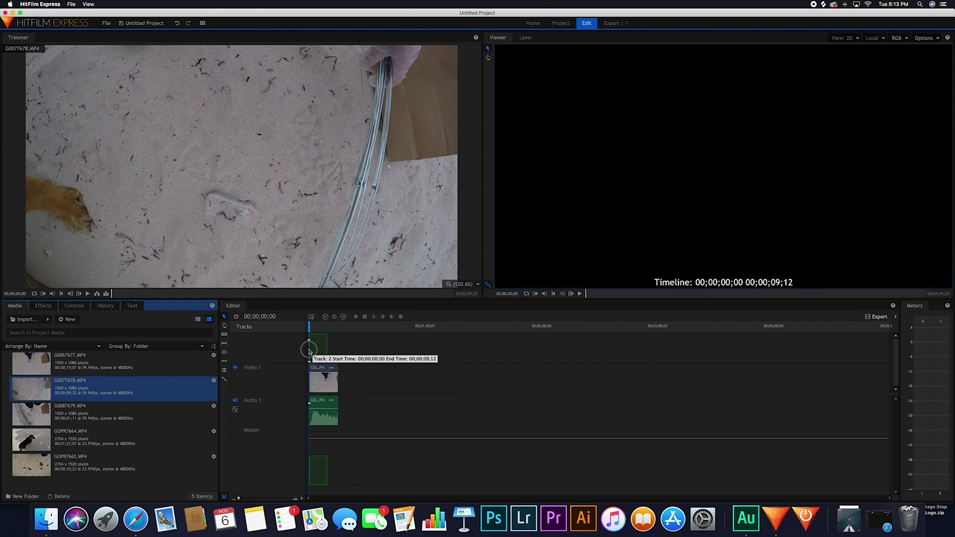
{"action": "left_click_drag", "start_coordinate": [309, 351], "coordinate": [309, 350]}
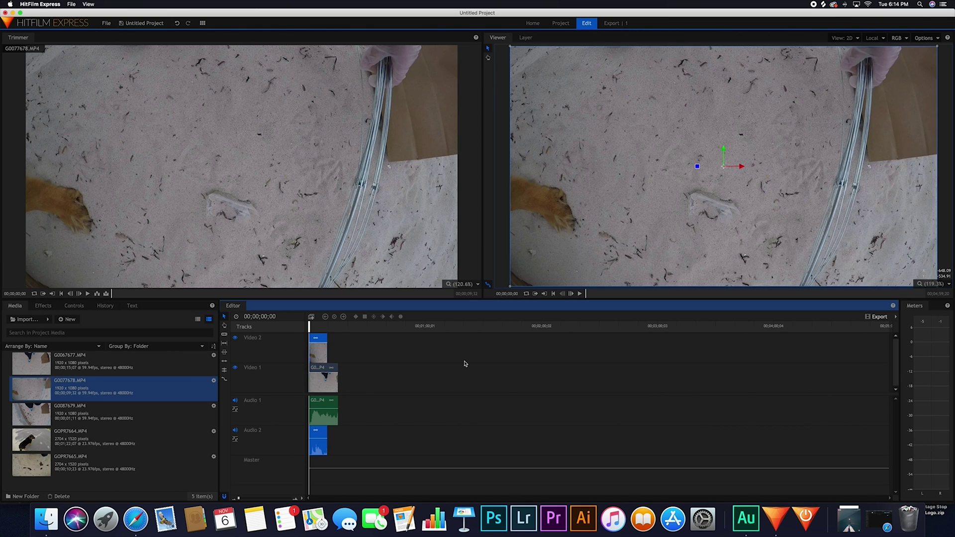
Step: Select the stacked timeline clips in turn to check which audio belongs to which video
{"action": "left_click_drag", "start_coordinate": [315, 355], "coordinate": [309, 367]}
{"action": "left_click", "coordinate": [314, 417]}
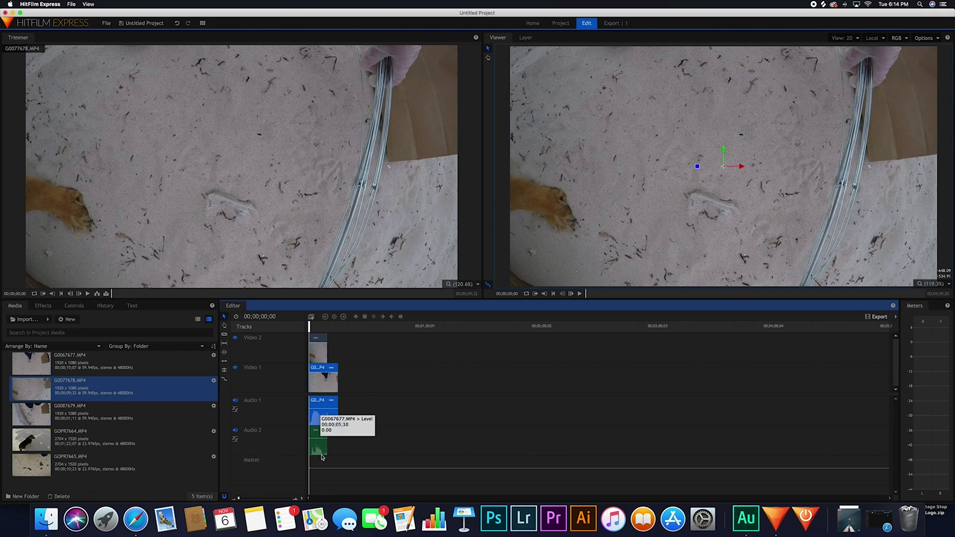
{"action": "left_click", "coordinate": [319, 450]}
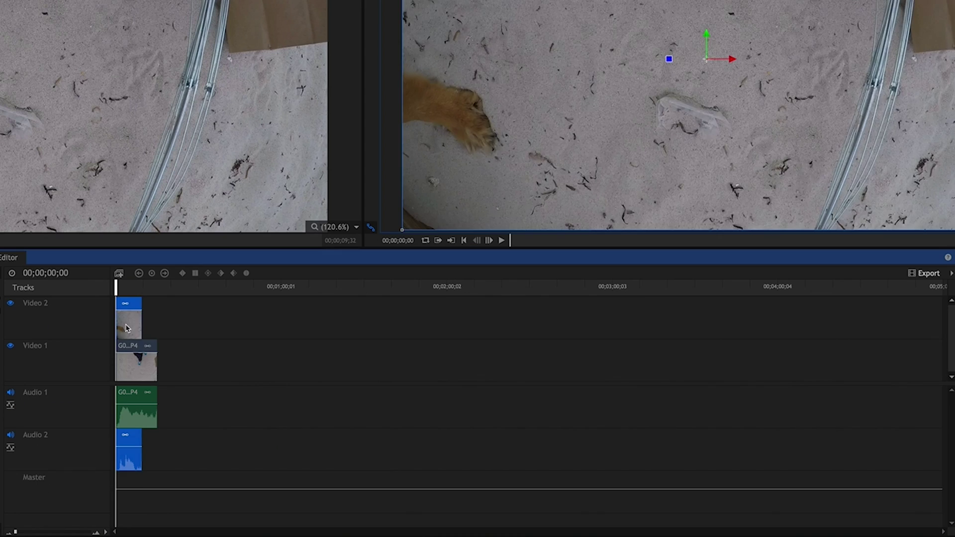
Step: Try moving the linked G0077678.MP4 clip past the one-minute mark on the timeline and undo the move
{"action": "left_click_drag", "start_coordinate": [319, 448], "coordinate": [452, 360]}
{"action": "left_click_drag", "start_coordinate": [321, 333], "coordinate": [322, 333]}
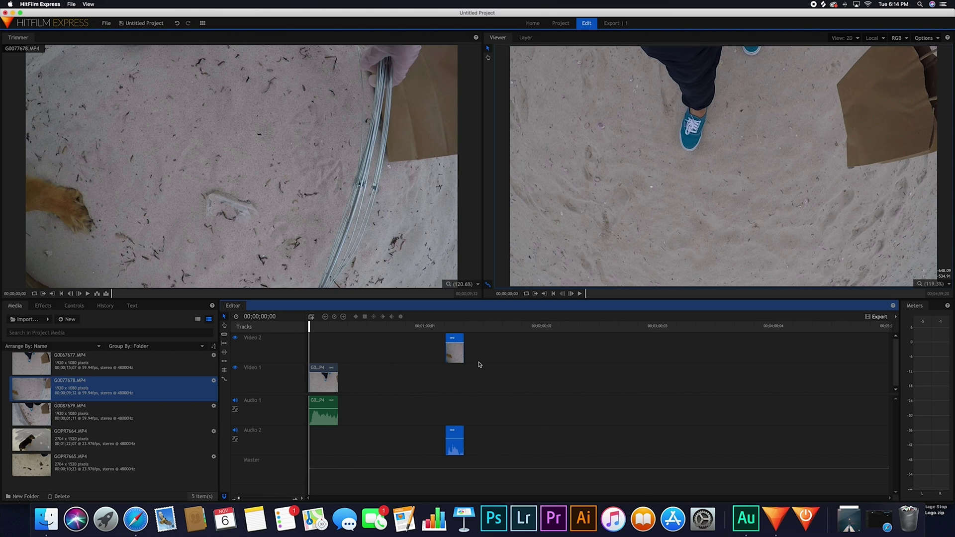
{"action": "key", "text": "super+z"}
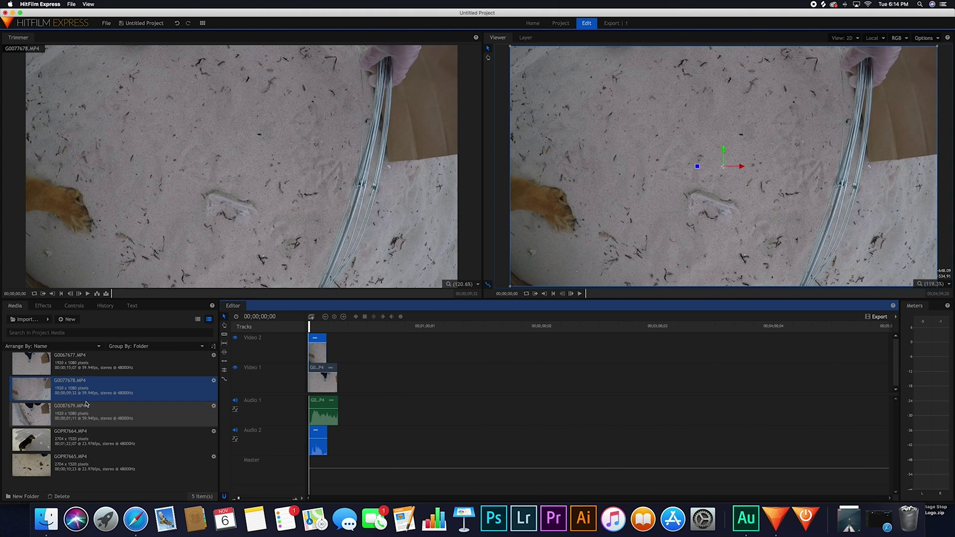
Step: Stack two more copies of G0077678.MP4 at 00;00;00;00 on new tracks Video 3 and Video 4, and review the tracks
{"action": "mouse_move", "coordinate": [317, 352]}
{"action": "left_mouse_down"}
{"action": "mouse_move", "coordinate": [326, 343]}
{"action": "mouse_move", "coordinate": [312, 331]}
{"action": "mouse_move", "coordinate": [309, 352]}
{"action": "left_mouse_up"}
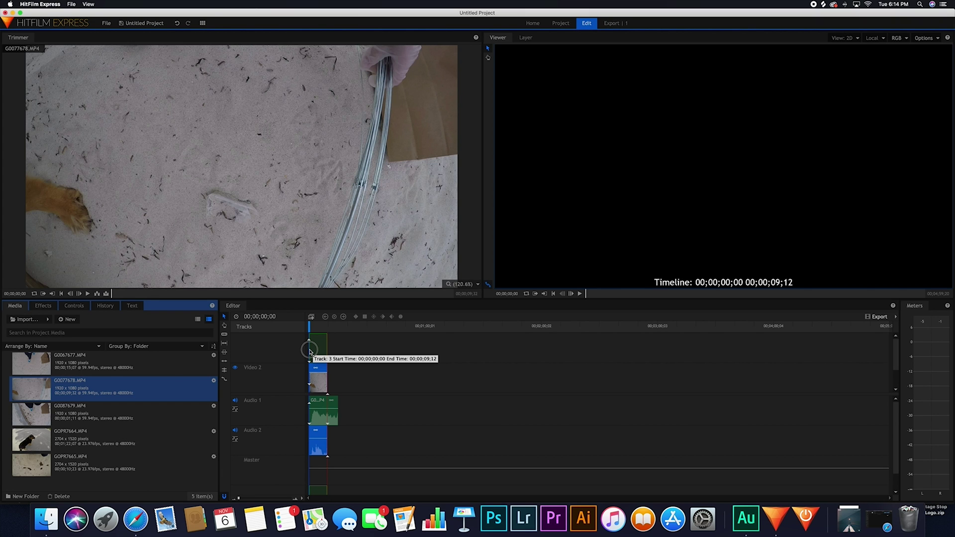
{"action": "left_click_drag", "start_coordinate": [309, 352], "coordinate": [310, 351]}
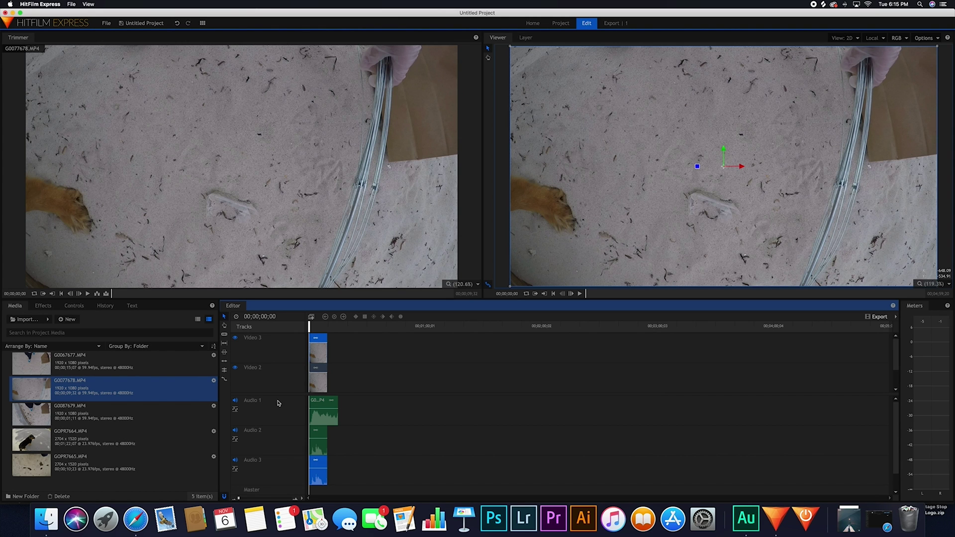
{"action": "left_click_drag", "start_coordinate": [65, 388], "coordinate": [315, 347]}
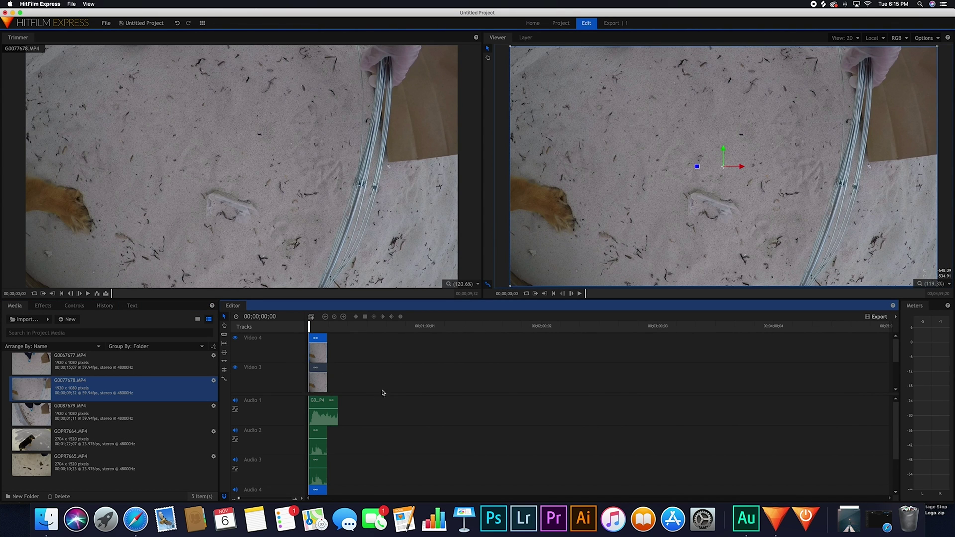
{"action": "scroll", "coordinate": [363, 388], "scroll_direction": "down", "scroll_amount": 3}
{"action": "scroll", "coordinate": [362, 389], "scroll_direction": "down", "scroll_amount": 1}
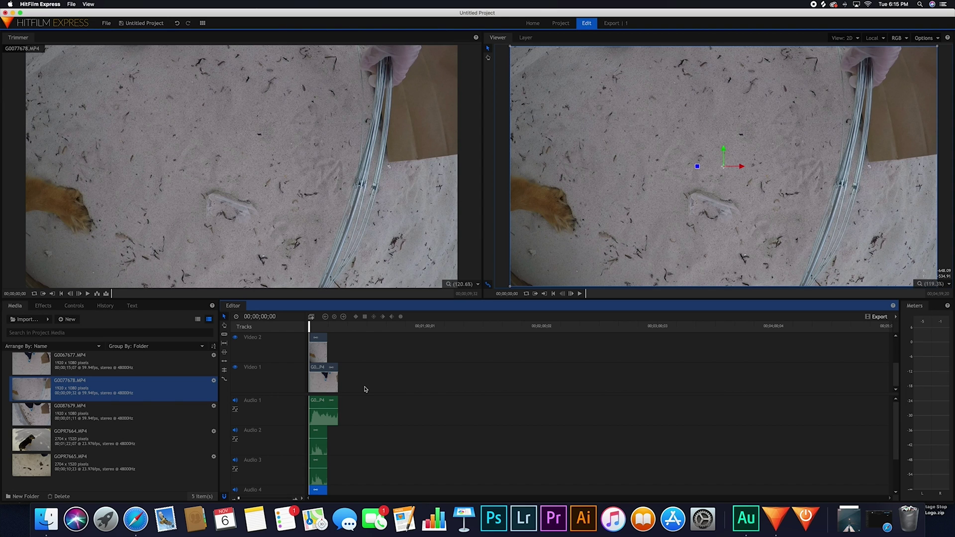
{"action": "scroll", "coordinate": [365, 389], "scroll_direction": "up", "scroll_amount": 2}
{"action": "scroll", "coordinate": [364, 361], "scroll_direction": "up", "scroll_amount": 1}
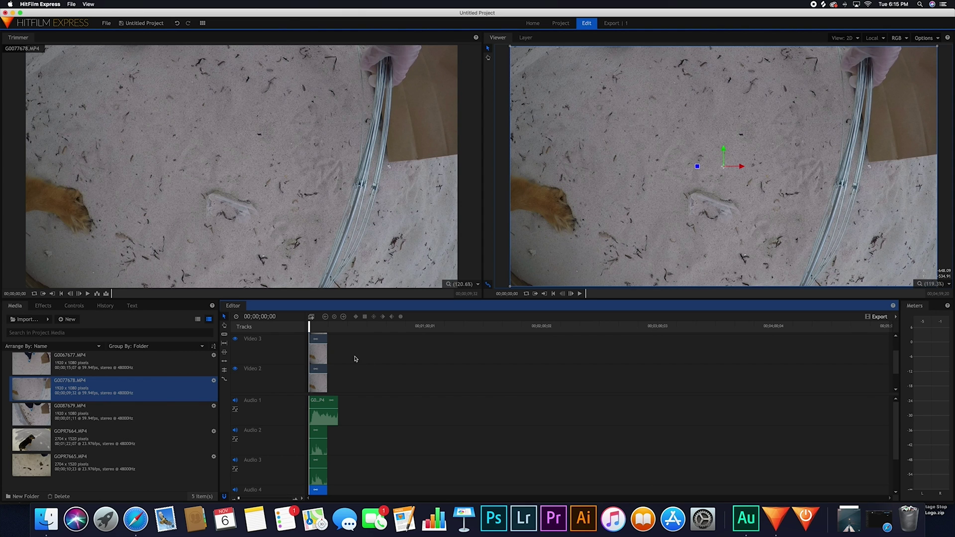
{"action": "scroll", "coordinate": [359, 358], "scroll_direction": "down", "scroll_amount": 1}
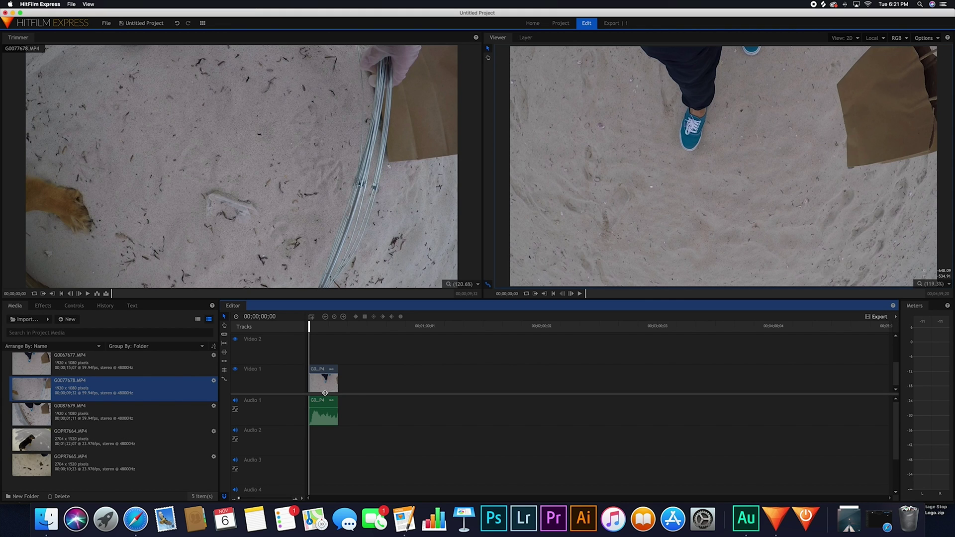
Step: Transform the G0067677.MP4 clip in the Viewer to position about 78.8, 103.9, scale about 118% and rotation about -1.6°
{"action": "left_click", "coordinate": [321, 385]}
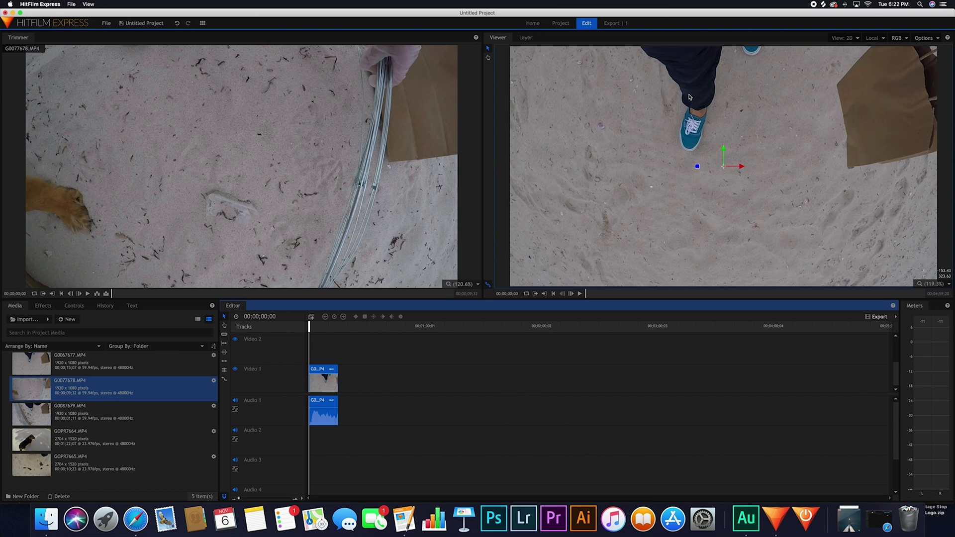
{"action": "left_click_drag", "start_coordinate": [652, 121], "coordinate": [742, 175]}
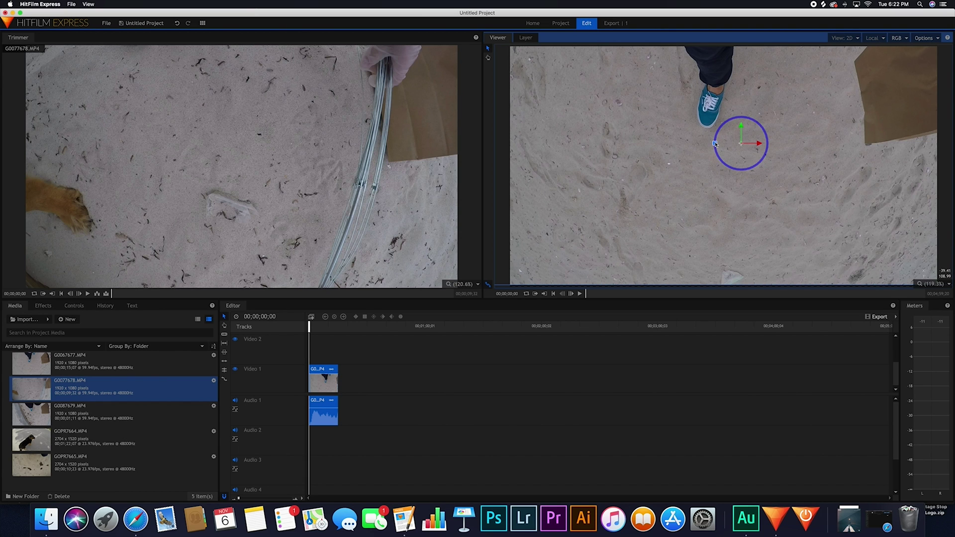
{"action": "mouse_move", "coordinate": [715, 143]}
{"action": "left_mouse_down"}
{"action": "mouse_move", "coordinate": [718, 157]}
{"action": "mouse_move", "coordinate": [754, 166]}
{"action": "mouse_move", "coordinate": [767, 148]}
{"action": "mouse_move", "coordinate": [713, 139]}
{"action": "mouse_move", "coordinate": [751, 168]}
{"action": "mouse_move", "coordinate": [758, 164]}
{"action": "mouse_move", "coordinate": [720, 129]}
{"action": "mouse_move", "coordinate": [730, 167]}
{"action": "mouse_move", "coordinate": [720, 128]}
{"action": "mouse_move", "coordinate": [729, 166]}
{"action": "mouse_move", "coordinate": [714, 144]}
{"action": "left_mouse_up"}
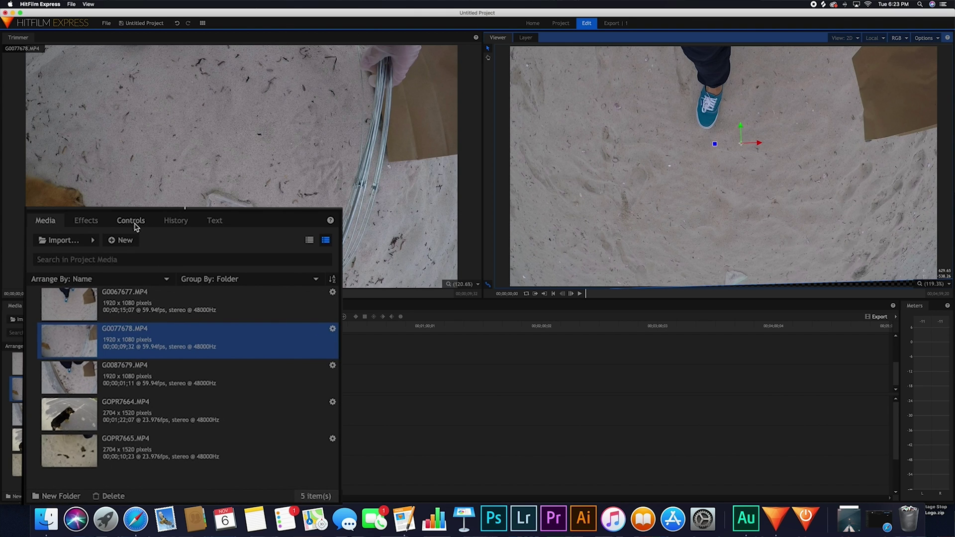
Step: Try a Scale of 163% in the G0067677.MP4 clip's Transform properties and bring it down to slightly above 121%
{"action": "left_click", "coordinate": [130, 221]}
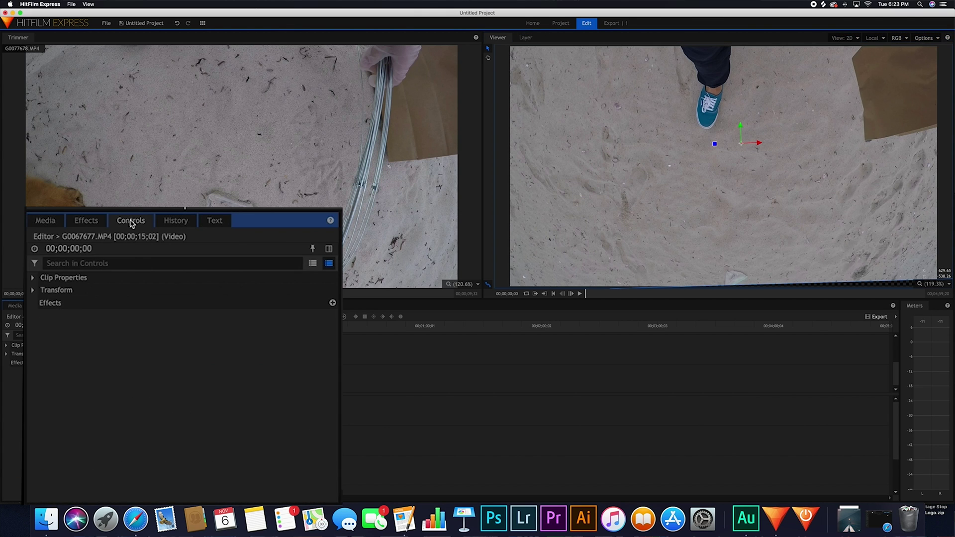
{"action": "left_click", "coordinate": [33, 290]}
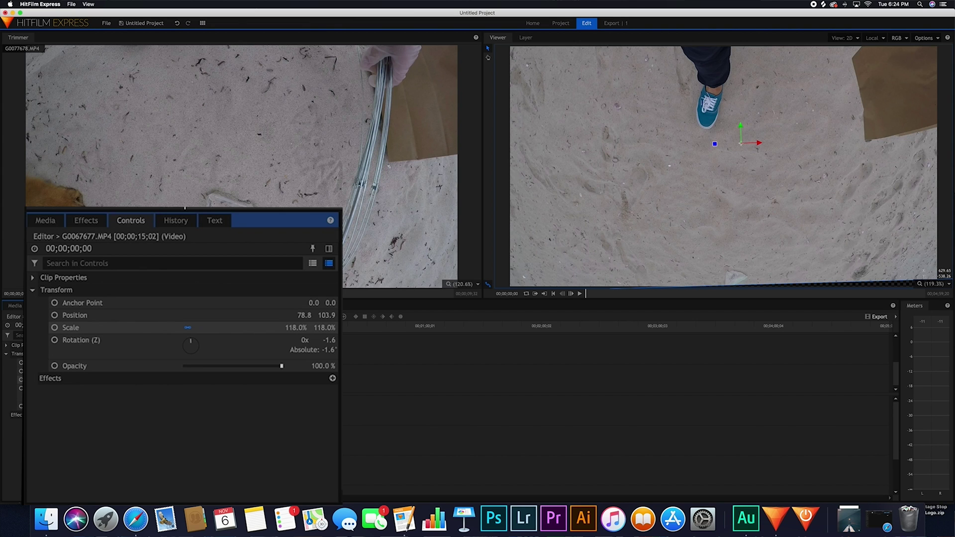
{"action": "left_click_drag", "start_coordinate": [295, 327], "coordinate": [348, 327]}
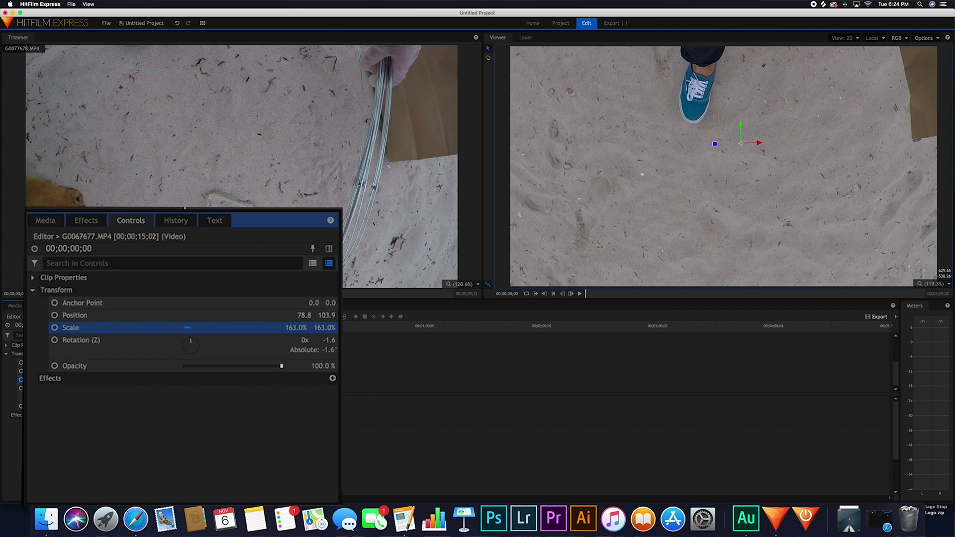
{"action": "left_click_drag", "start_coordinate": [318, 327], "coordinate": [298, 327]}
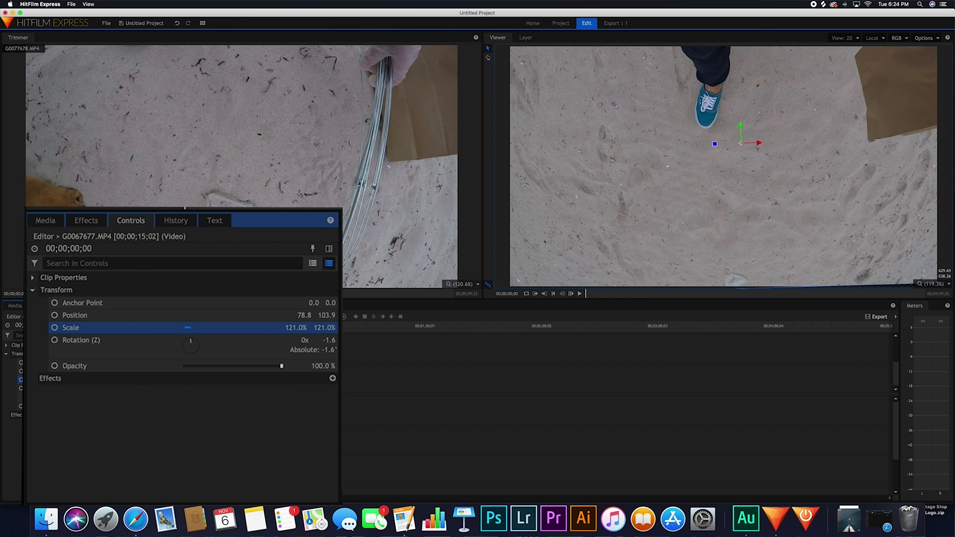
{"action": "left_click_drag", "start_coordinate": [298, 327], "coordinate": [302, 327]}
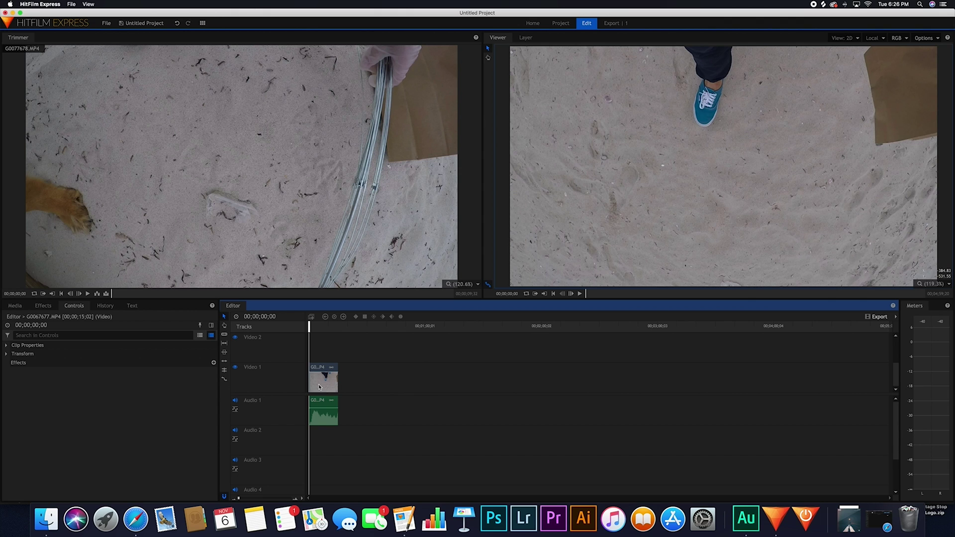
Step: Slice the G0067677.MP4 clip on Video 1, together with its linked audio, slightly past its middle
{"action": "mouse_move", "coordinate": [319, 386]}
{"action": "left_mouse_down"}
{"action": "mouse_move", "coordinate": [555, 383]}
{"action": "mouse_move", "coordinate": [439, 389]}
{"action": "mouse_move", "coordinate": [434, 357]}
{"action": "mouse_move", "coordinate": [437, 384]}
{"action": "mouse_move", "coordinate": [526, 388]}
{"action": "mouse_move", "coordinate": [328, 393]}
{"action": "left_mouse_up"}
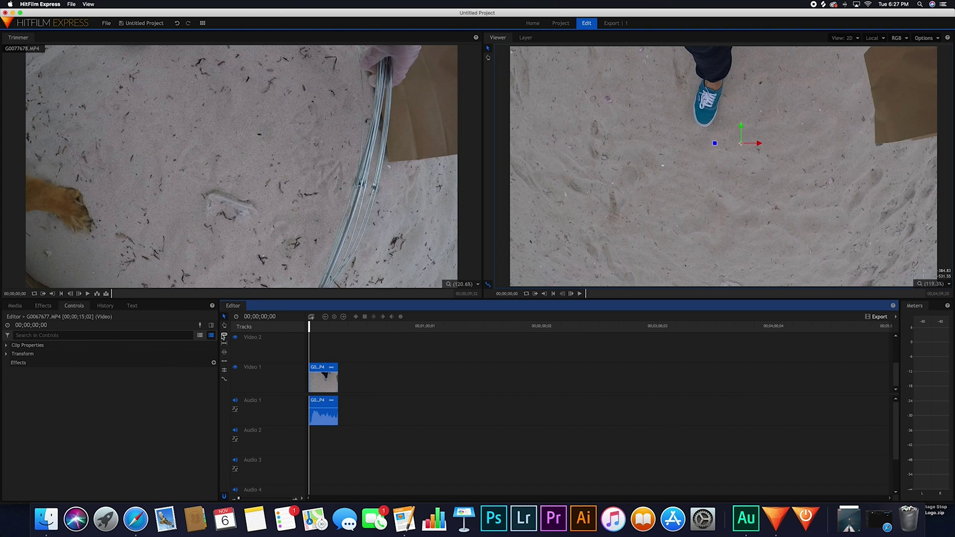
{"action": "left_click", "coordinate": [225, 336]}
{"action": "left_click", "coordinate": [326, 385]}
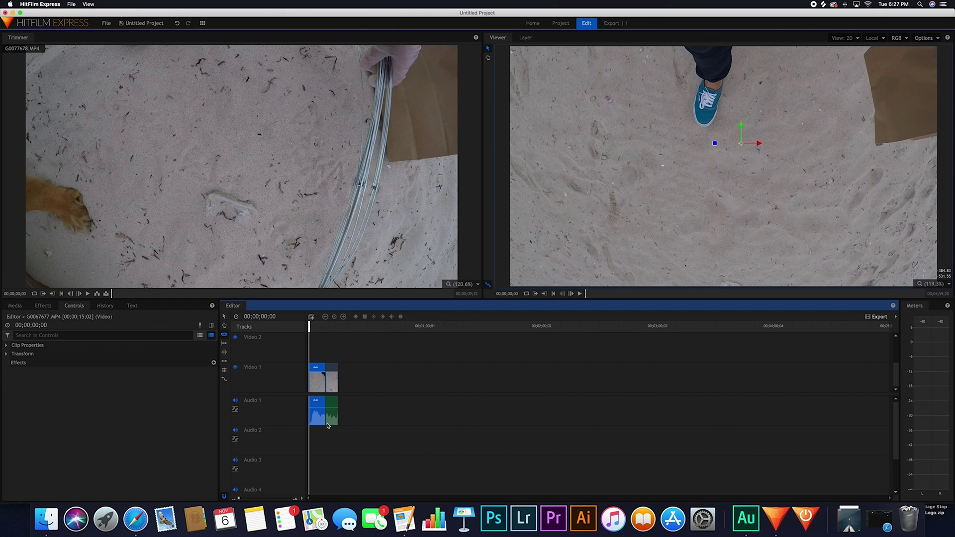
Step: Undo the slice of the G0067677.MP4 clip and its linked audio
{"action": "key", "text": "super+z"}
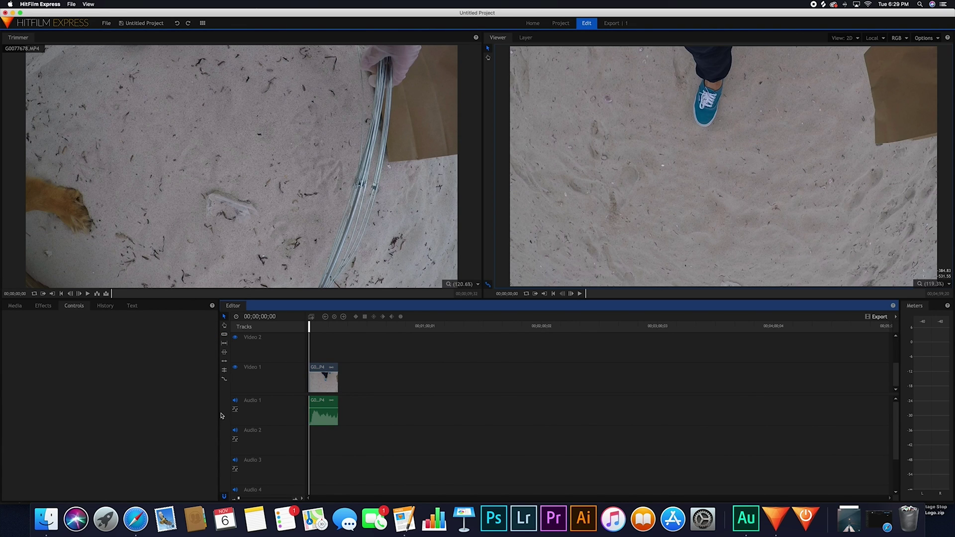
Step: Slow the G0067677.MP4 clip with the Rate Stretch tool to about 42 seconds, play its opening seconds and return to the timeline start
{"action": "left_click", "coordinate": [225, 380]}
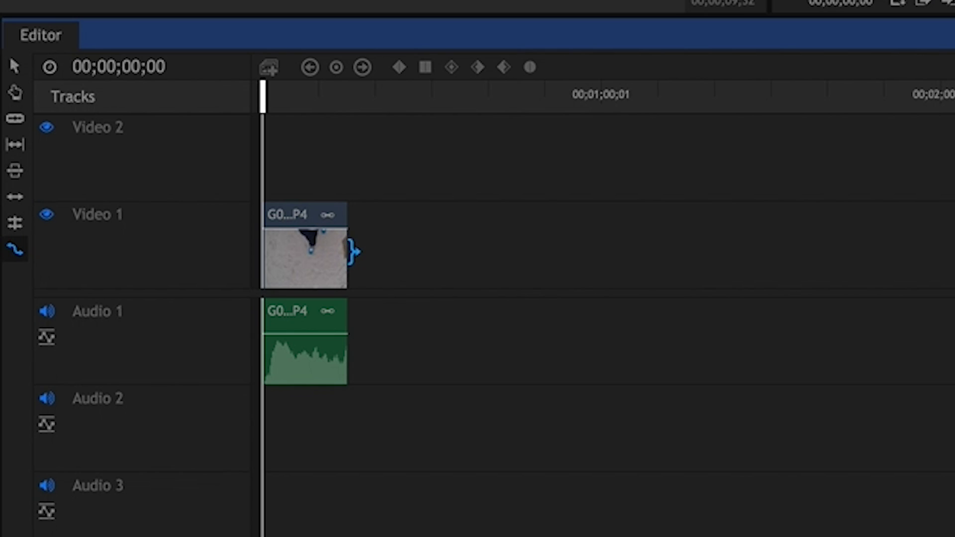
{"action": "left_click", "coordinate": [352, 249]}
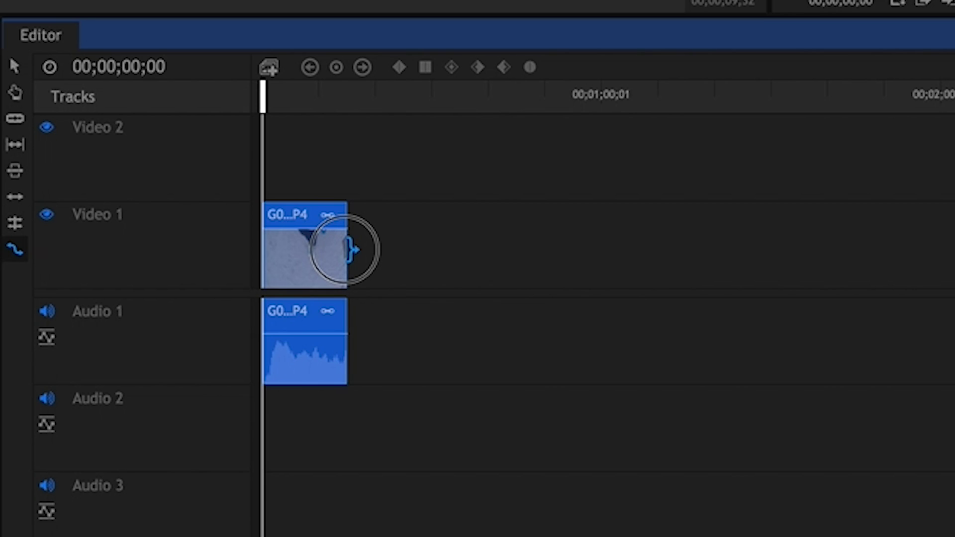
{"action": "left_click_drag", "start_coordinate": [352, 249], "coordinate": [503, 249]}
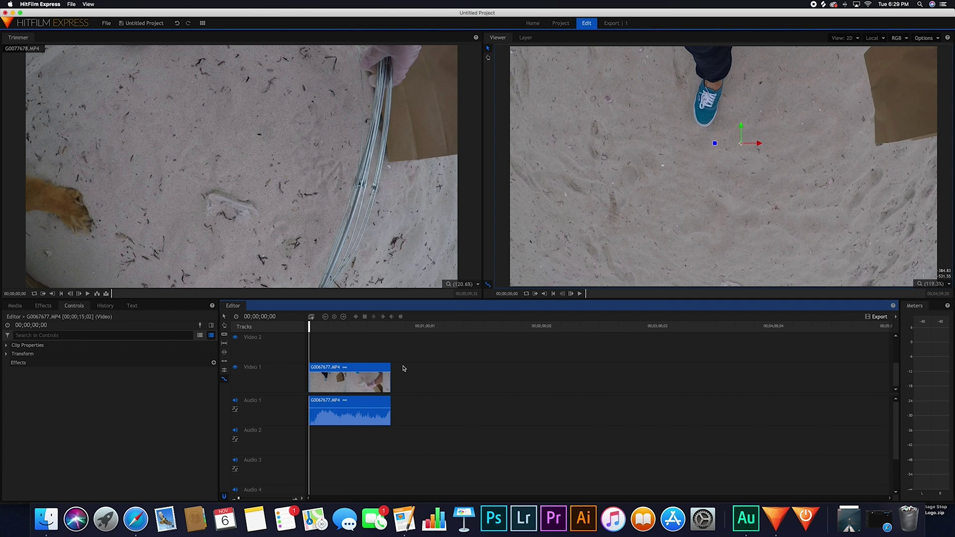
{"action": "key", "text": "space"}
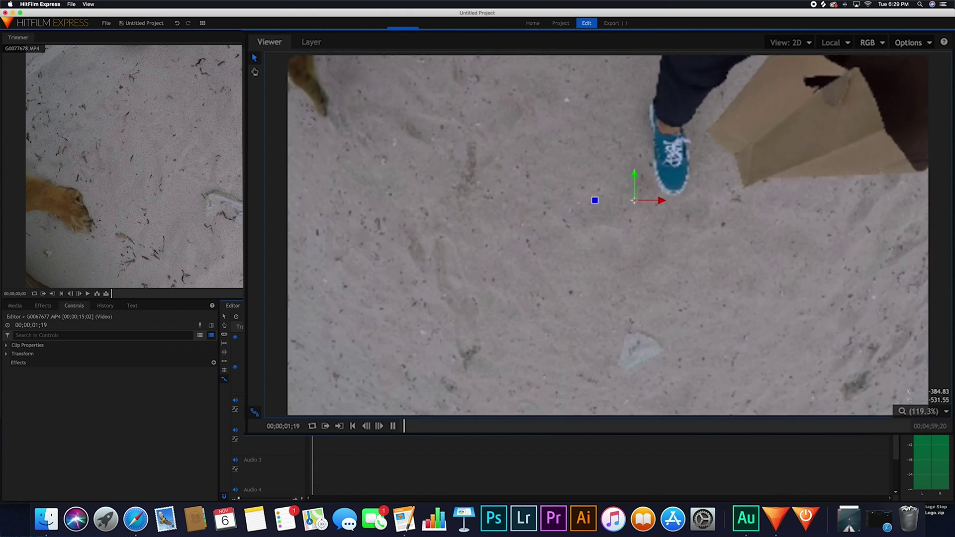
{"action": "key", "text": "space"}
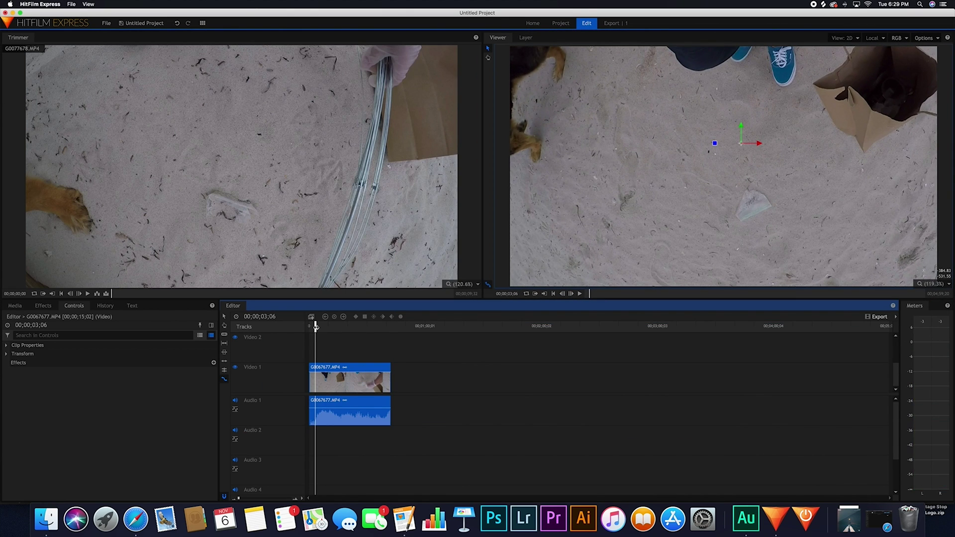
{"action": "left_click", "coordinate": [310, 327]}
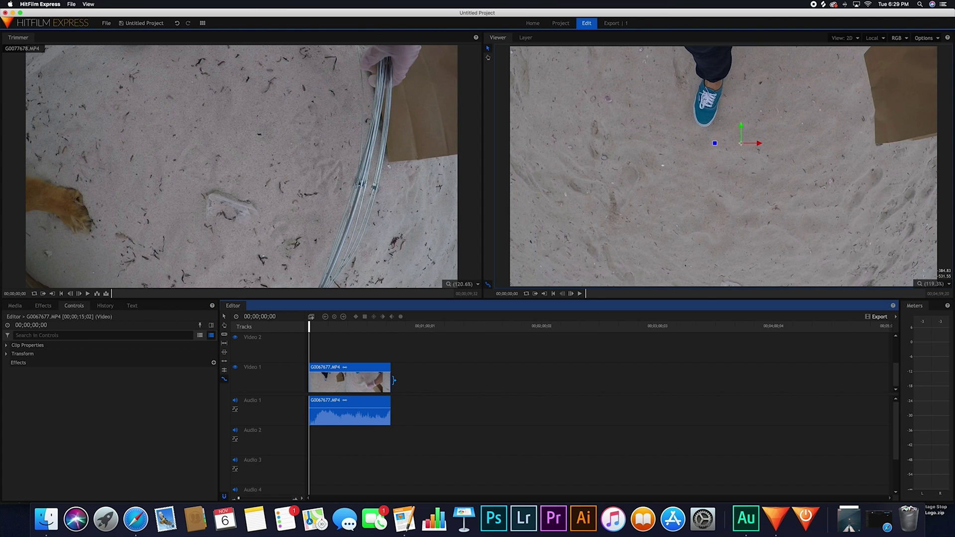
Step: Speed up the G0067677.MP4 clip with Rate Stretch to slightly under half its original length, and undo both rate stretches
{"action": "left_click_drag", "start_coordinate": [393, 380], "coordinate": [326, 384]}
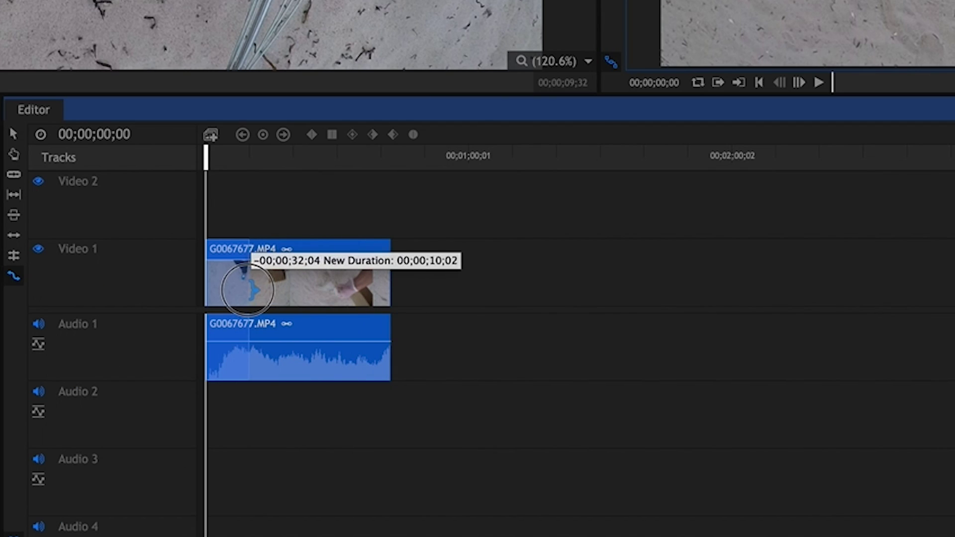
{"action": "left_click_drag", "start_coordinate": [248, 289], "coordinate": [237, 291]}
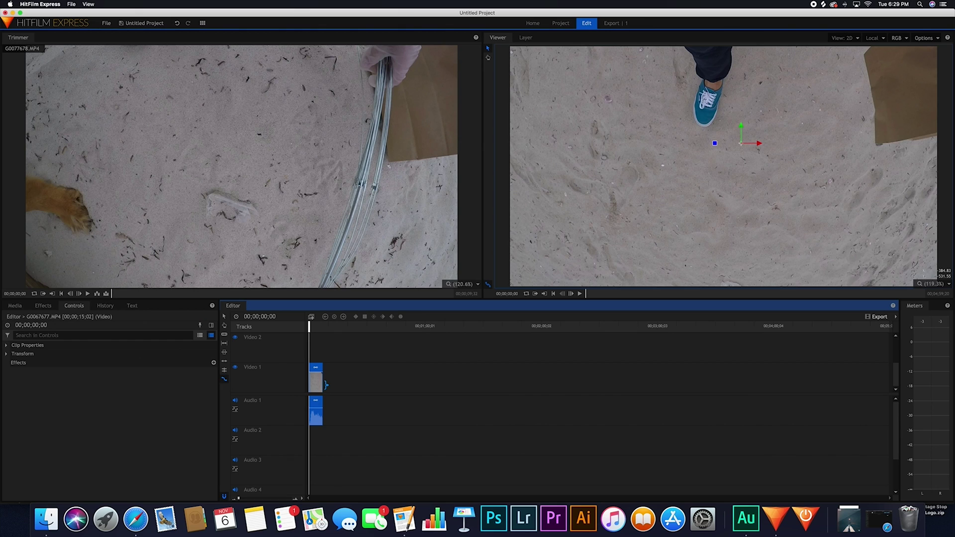
{"action": "key", "text": "space"}
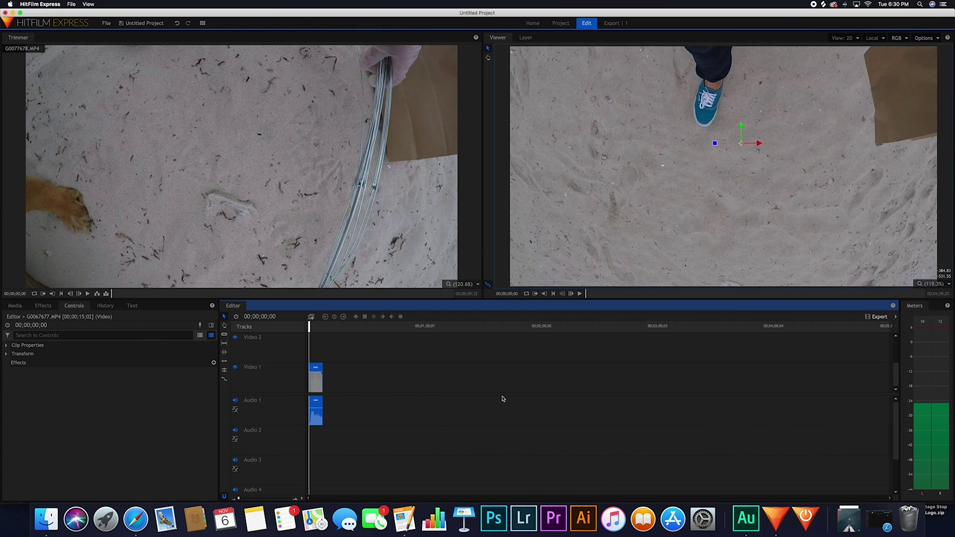
{"action": "key", "text": "super+z"}
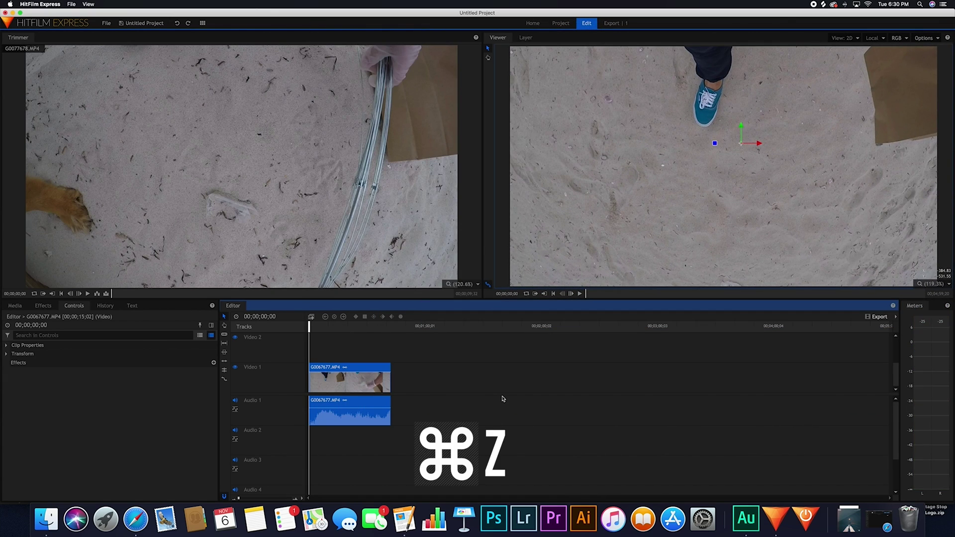
{"action": "key", "text": "super+shift+z"}
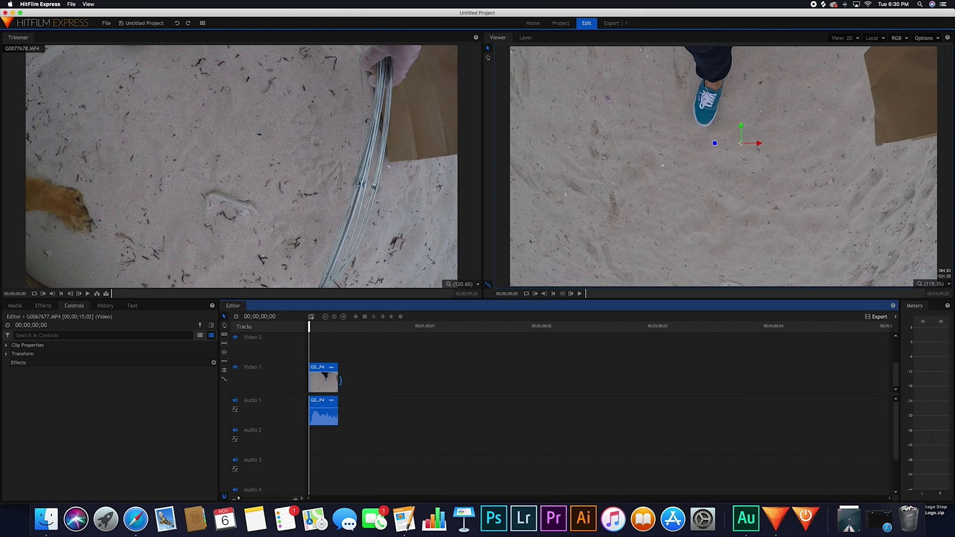
Step: Trim the end of the G0067677.MP4 clip back to about 00;00;10;10 and return the playhead to the timeline start
{"action": "mouse_move", "coordinate": [340, 380]}
{"action": "left_mouse_down"}
{"action": "mouse_move", "coordinate": [463, 368]}
{"action": "mouse_move", "coordinate": [343, 377]}
{"action": "mouse_move", "coordinate": [419, 377]}
{"action": "mouse_move", "coordinate": [333, 389]}
{"action": "left_mouse_up"}
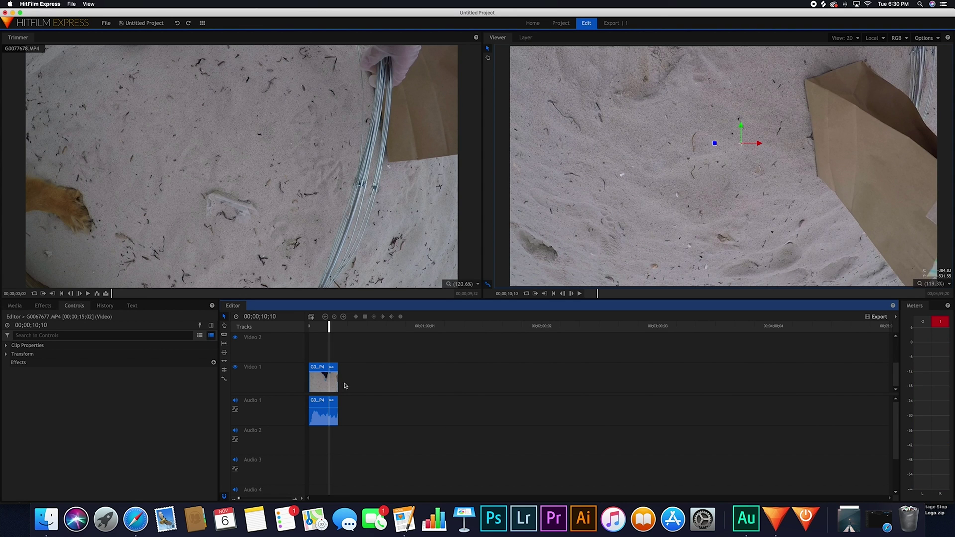
{"action": "left_click_drag", "start_coordinate": [340, 381], "coordinate": [328, 383]}
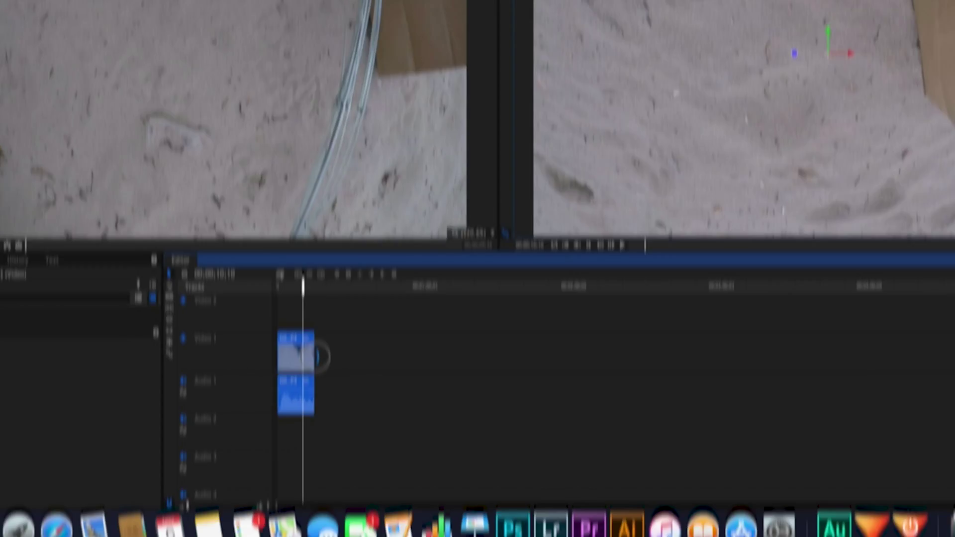
{"action": "left_click_drag", "start_coordinate": [234, 296], "coordinate": [233, 296]}
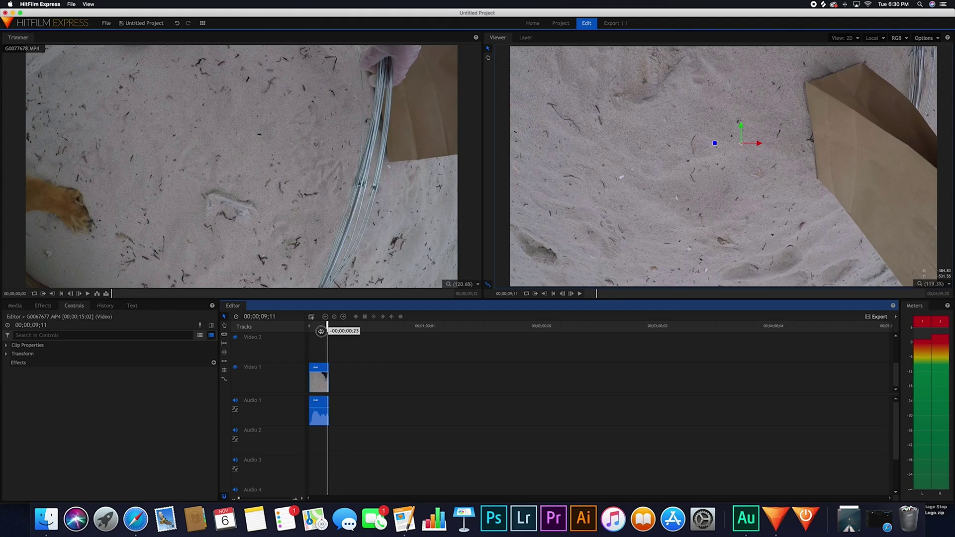
{"action": "key", "text": "Home"}
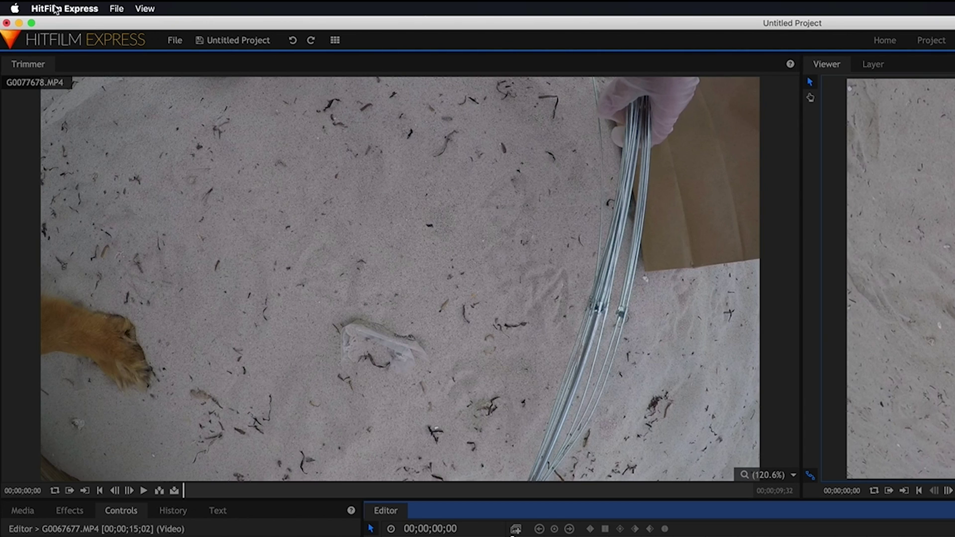
Step: Examine the keyboard shortcuts for general commands and Editor tools in the application preferences
{"action": "left_click", "coordinate": [65, 9]}
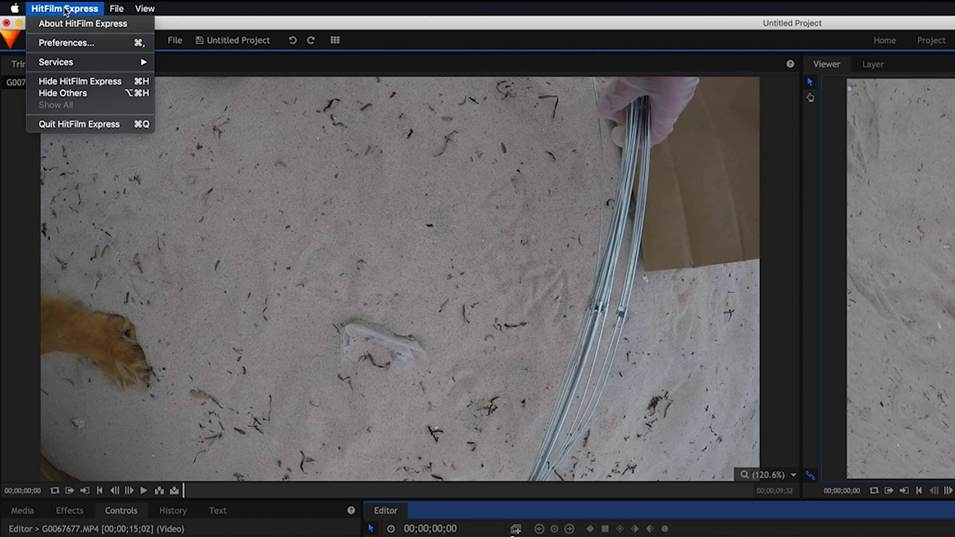
{"action": "left_click", "coordinate": [82, 44]}
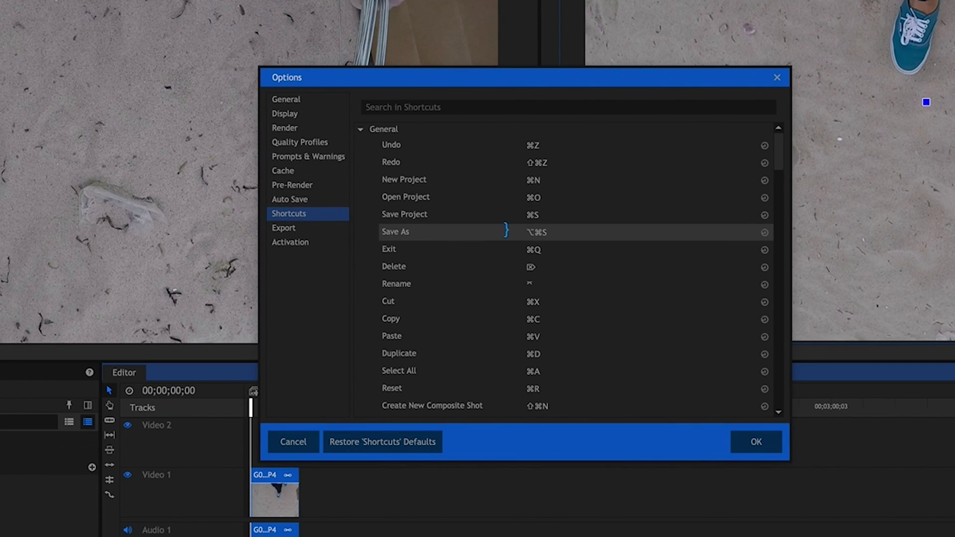
{"action": "scroll", "coordinate": [446, 220], "scroll_direction": "down", "scroll_amount": 10}
{"action": "scroll", "coordinate": [446, 220], "scroll_direction": "down", "scroll_amount": 20}
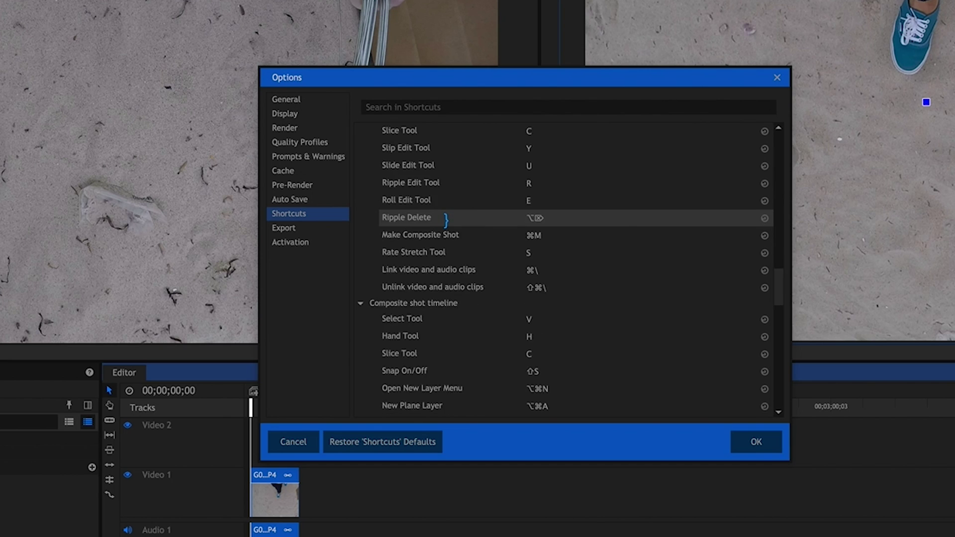
{"action": "scroll", "coordinate": [446, 221], "scroll_direction": "up", "scroll_amount": 20}
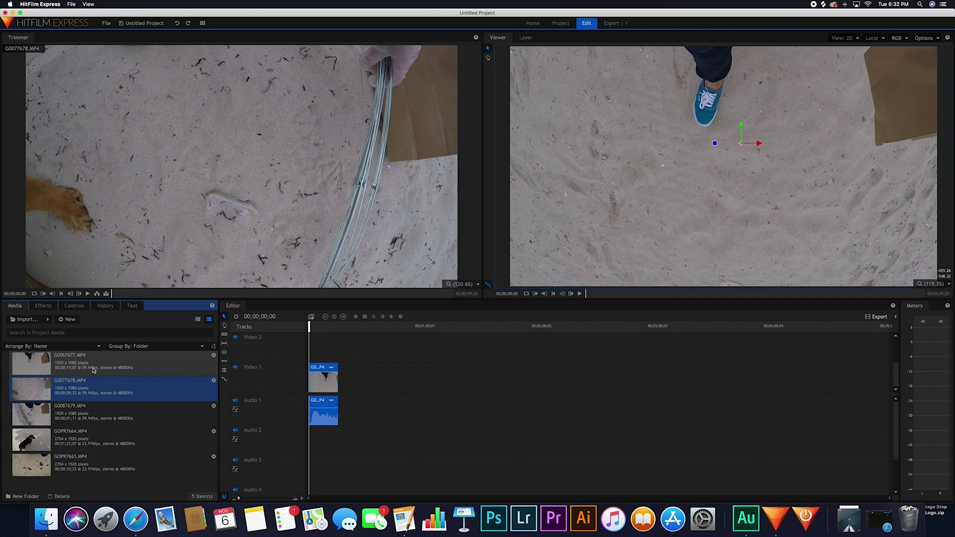
Step: Append another G0067677.MP4, G0087679.MP4 and GOPR7664.MP4 one after another behind the existing clip on Video 1
{"action": "left_click_drag", "start_coordinate": [92, 369], "coordinate": [343, 390]}
{"action": "left_click_drag", "start_coordinate": [70, 412], "coordinate": [373, 389]}
{"action": "left_click_drag", "start_coordinate": [70, 437], "coordinate": [374, 390]}
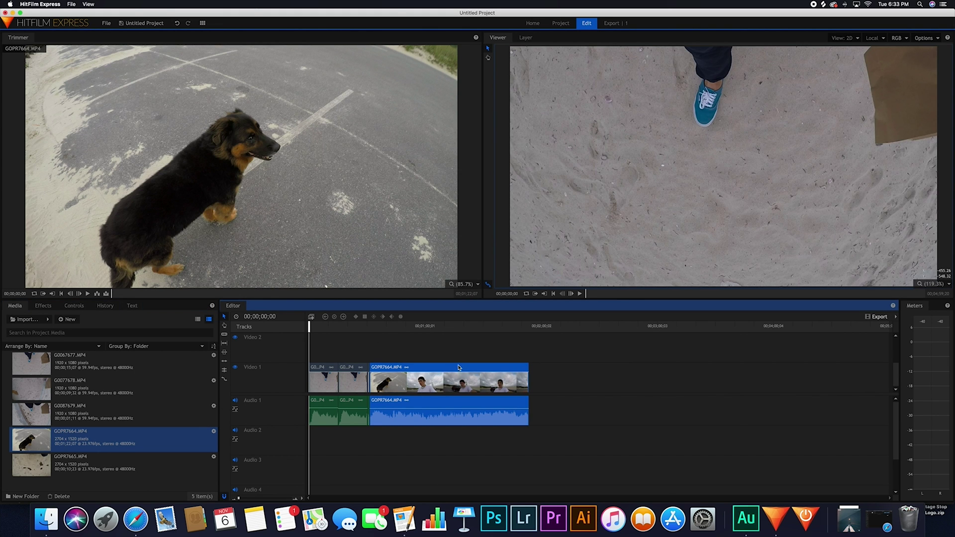
Step: Set the timeline's Out point at the end of the GOPR7664.MP4 clip, 00;01;53;00, and move the playhead to 00;01;10;23
{"action": "left_click", "coordinate": [885, 319]}
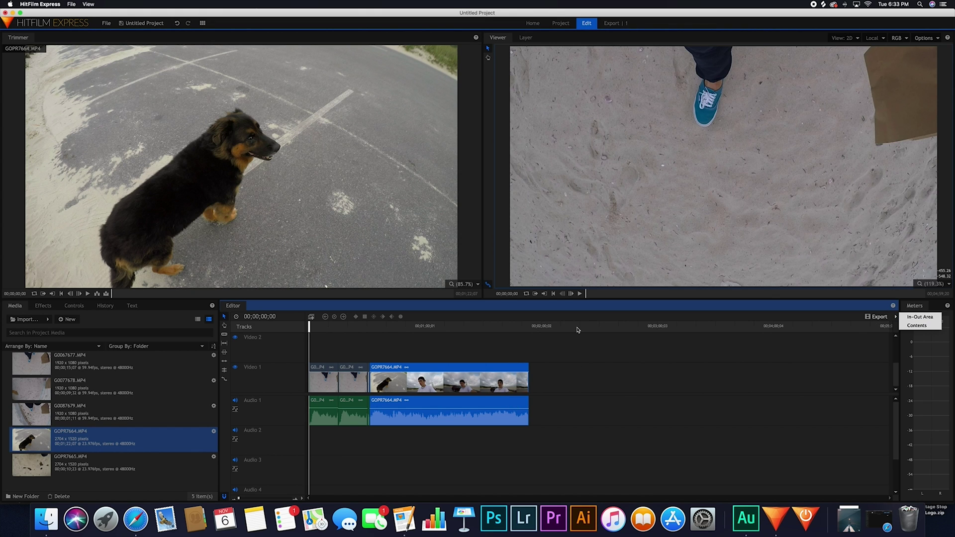
{"action": "left_click", "coordinate": [557, 357]}
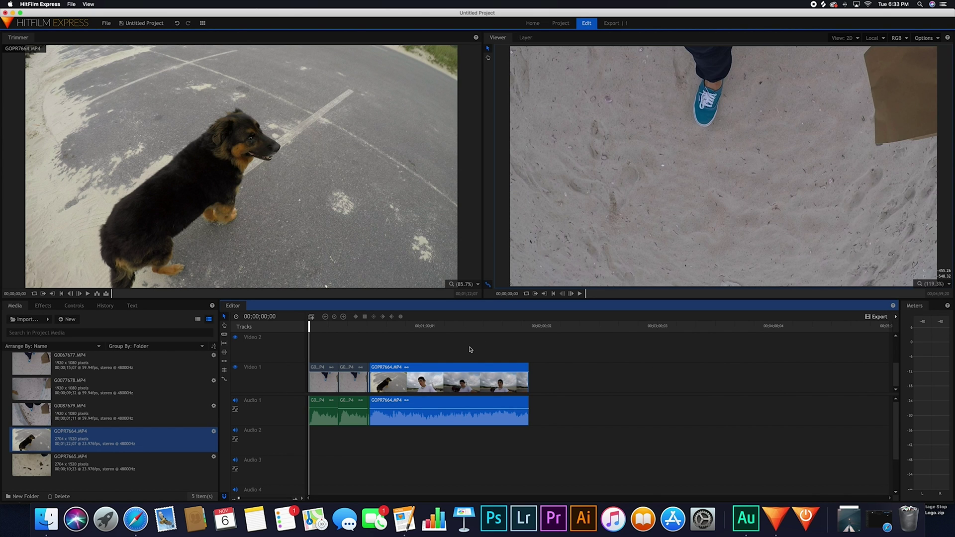
{"action": "left_click_drag", "start_coordinate": [535, 328], "coordinate": [528, 331]}
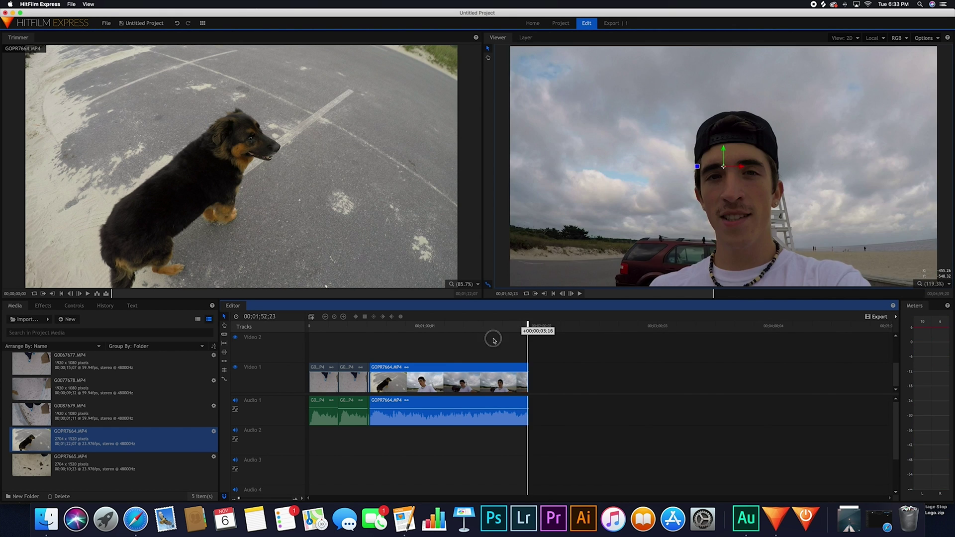
{"action": "left_click_drag", "start_coordinate": [447, 328], "coordinate": [446, 328]}
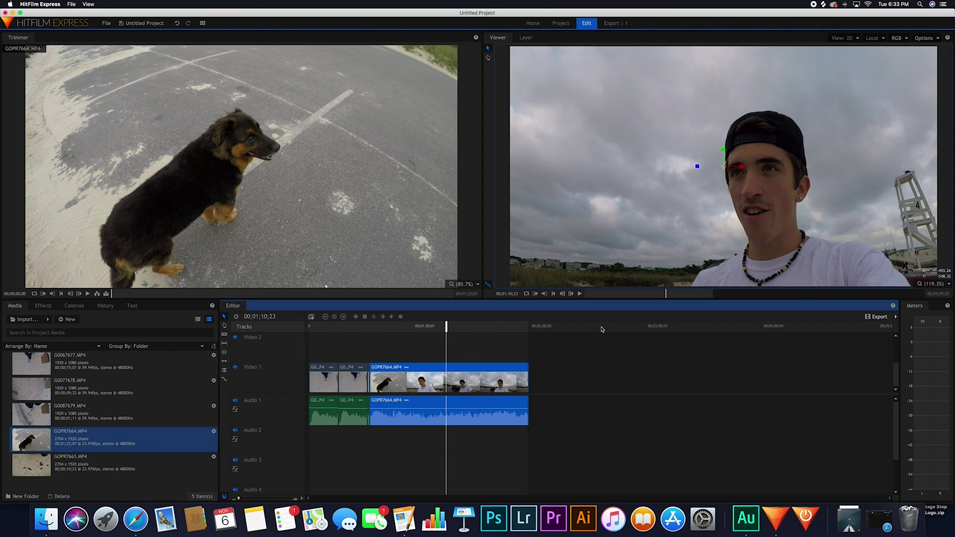
Step: Add the timeline's Contents to the export queue and go to the Export screen
{"action": "left_click", "coordinate": [873, 318]}
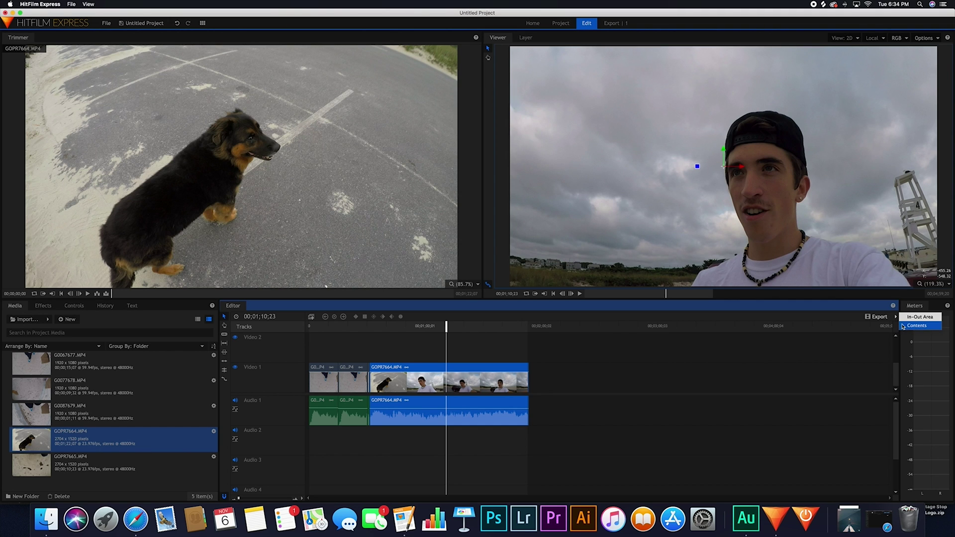
{"action": "left_click", "coordinate": [917, 327]}
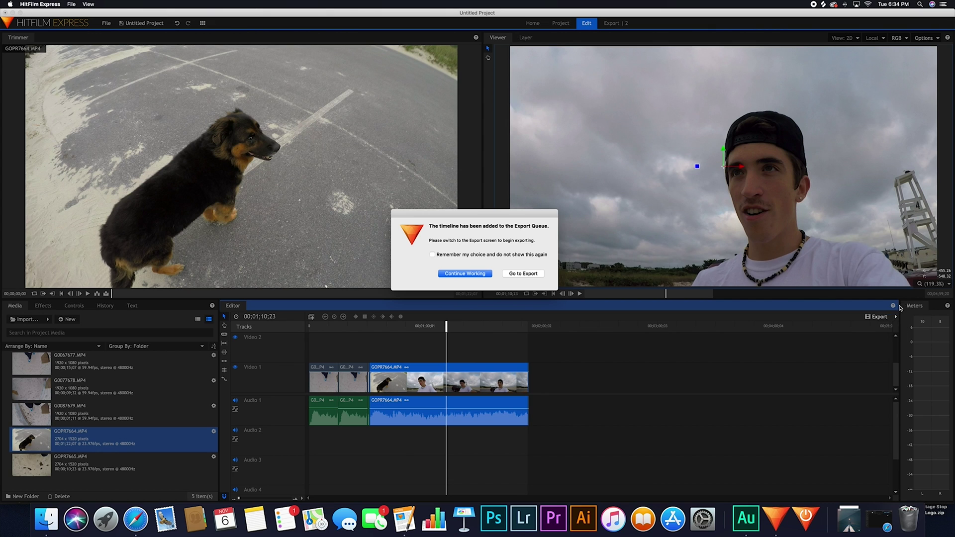
{"action": "left_click", "coordinate": [526, 274]}
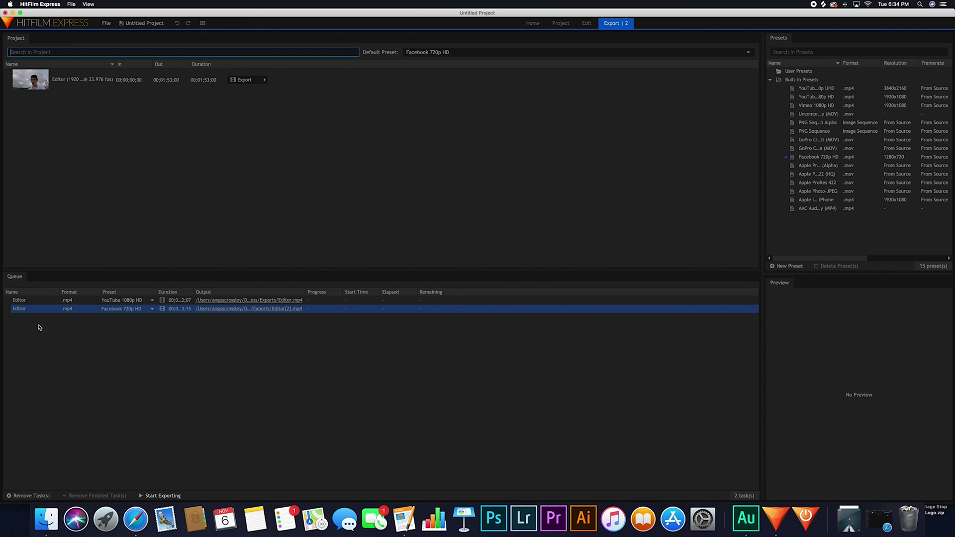
Step: Remove the Editor task with the YouTube 1080p HD preset from the export queue
{"action": "left_click", "coordinate": [24, 302]}
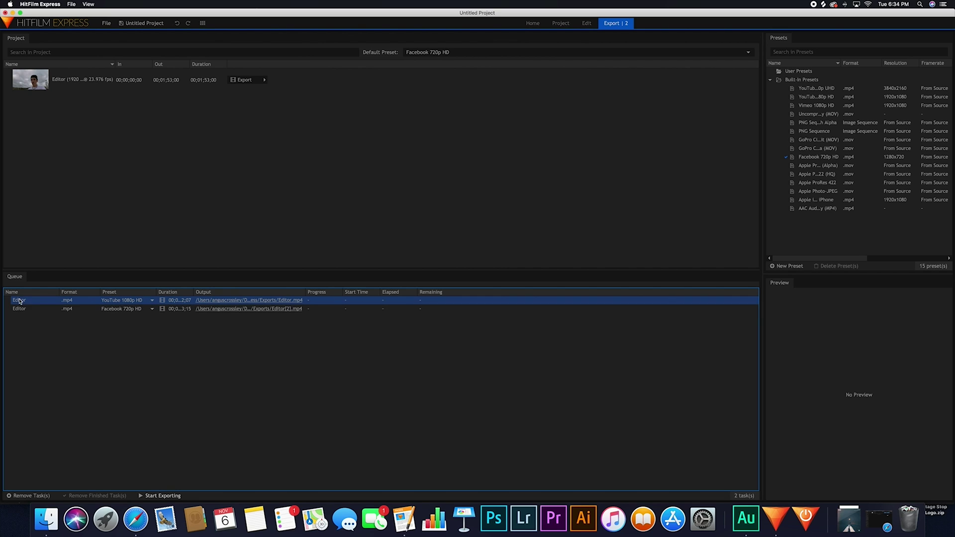
{"action": "key", "text": "BackSpace"}
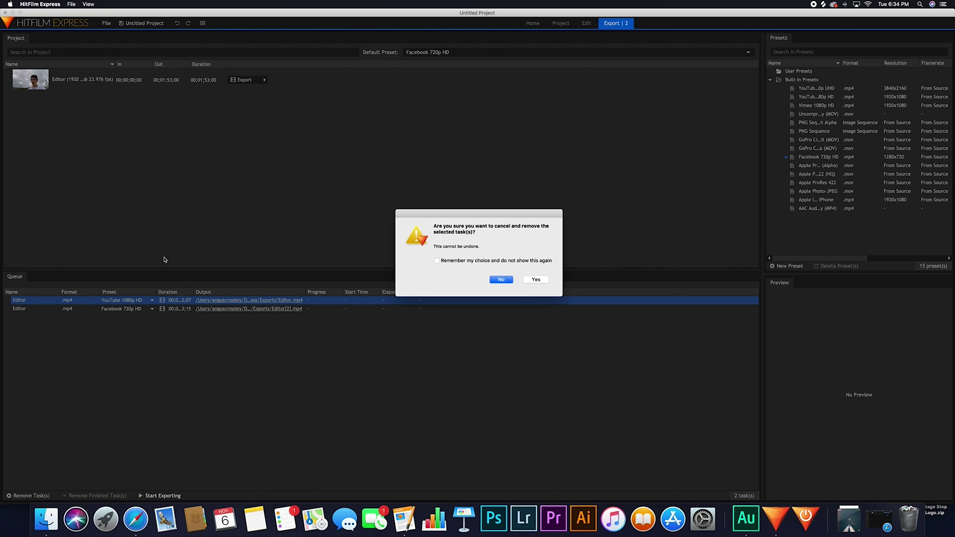
{"action": "left_click", "coordinate": [532, 279]}
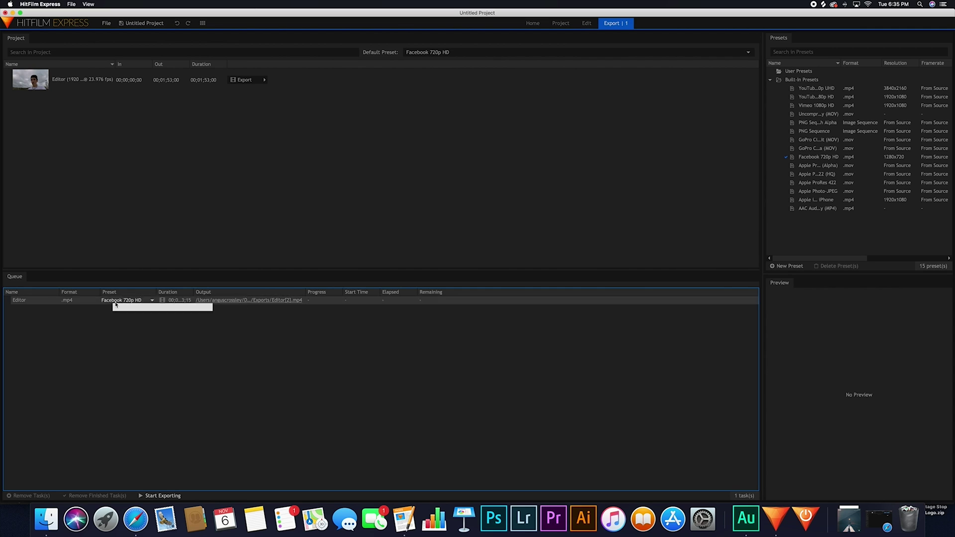
Step: Change the export preset of the remaining Editor task to YouTube 1080p HD
{"action": "left_click", "coordinate": [152, 301]}
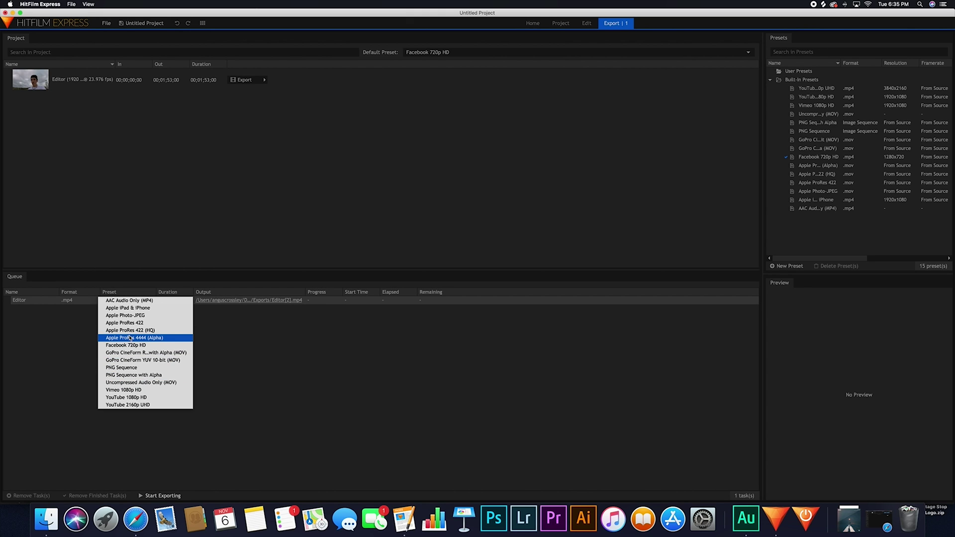
{"action": "left_click", "coordinate": [153, 399]}
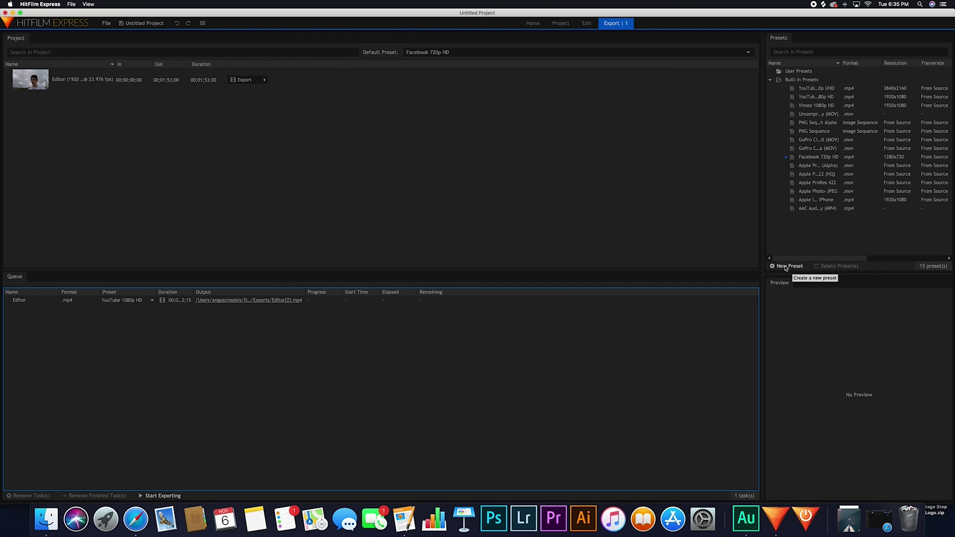
Step: Examine the video and audio properties offered for a new MPEG-4 (.mp4) export preset, without saving the preset
{"action": "left_click", "coordinate": [786, 267]}
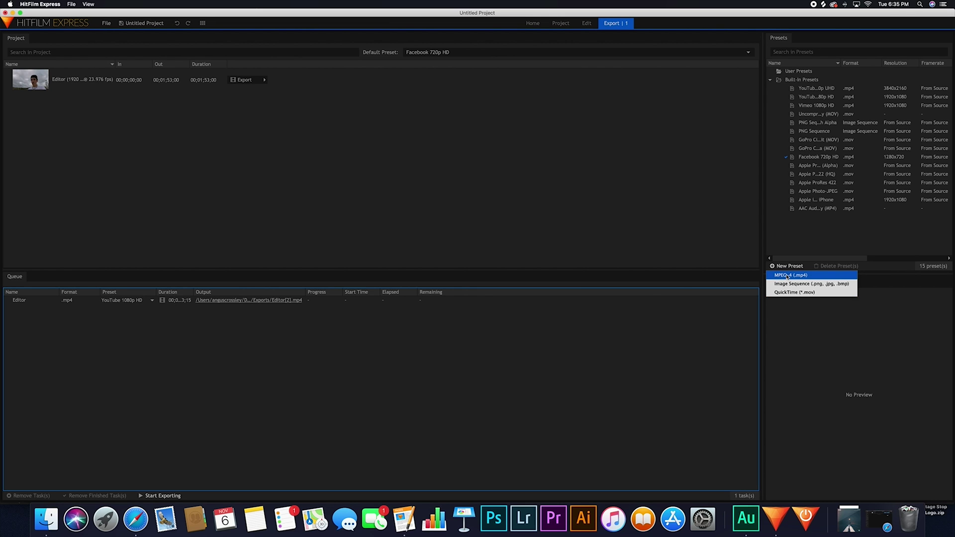
{"action": "left_click", "coordinate": [787, 275]}
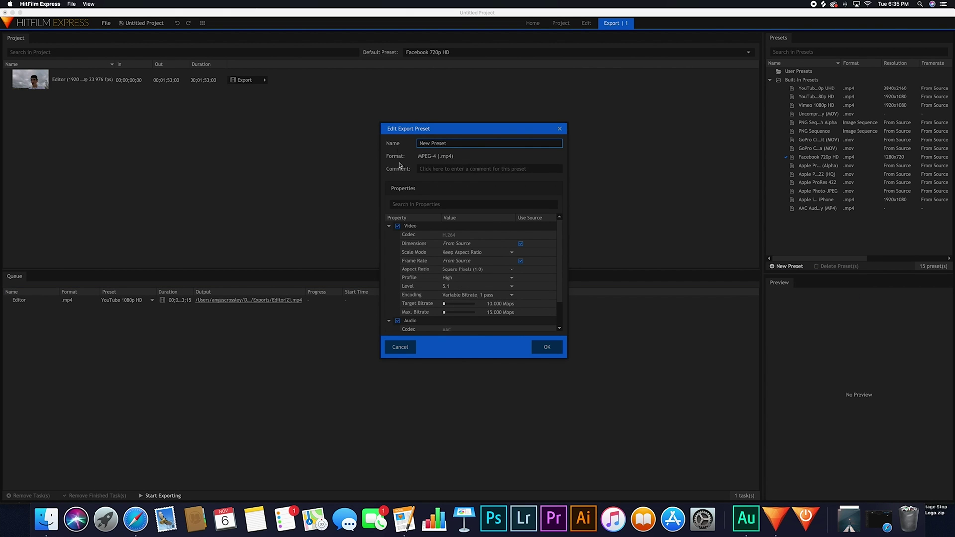
{"action": "scroll", "coordinate": [497, 288], "scroll_direction": "down", "scroll_amount": 2}
{"action": "scroll", "coordinate": [473, 283], "scroll_direction": "down", "scroll_amount": 3}
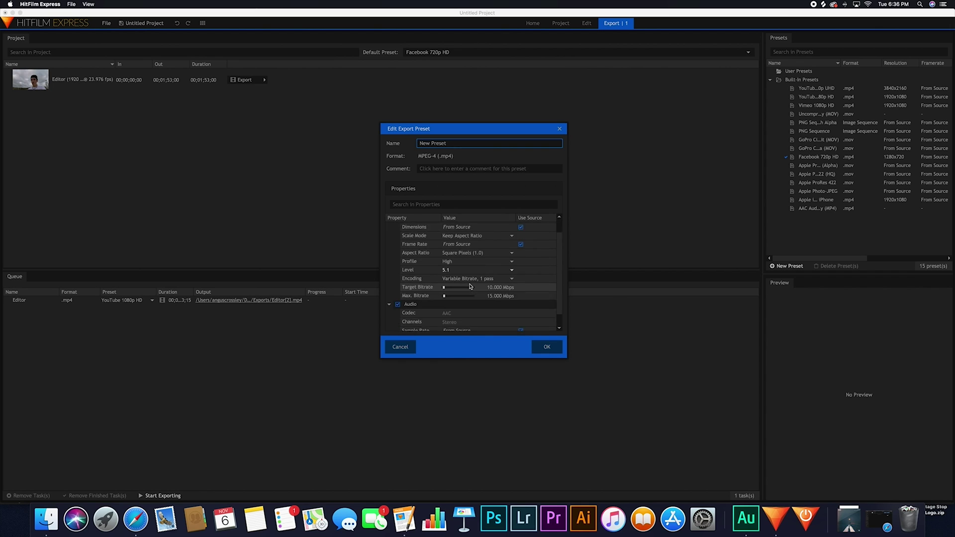
{"action": "scroll", "coordinate": [491, 289], "scroll_direction": "up", "scroll_amount": 3}
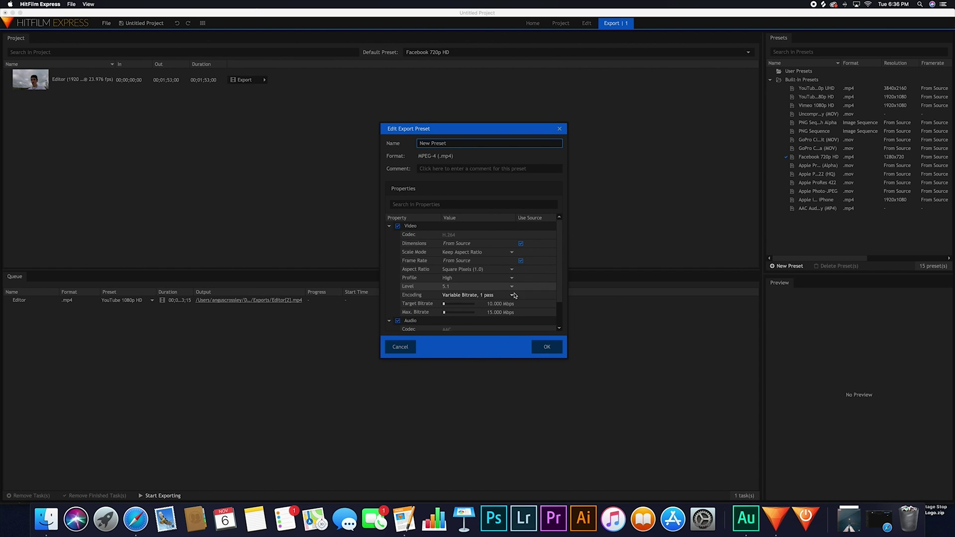
{"action": "left_click", "coordinate": [401, 346]}
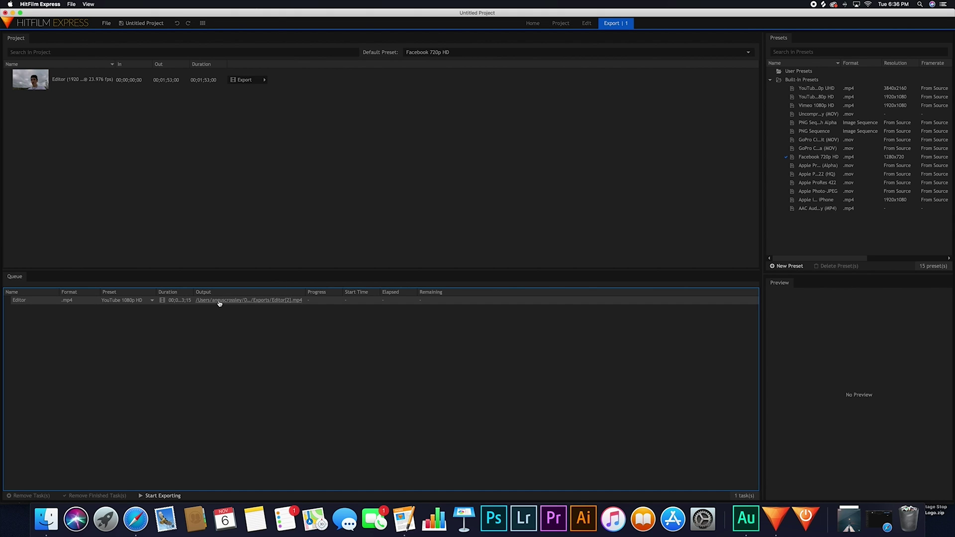
Step: Change the queued Editor task's output file name to Tutorial and its save location to the Desktop
{"action": "left_click", "coordinate": [246, 301]}
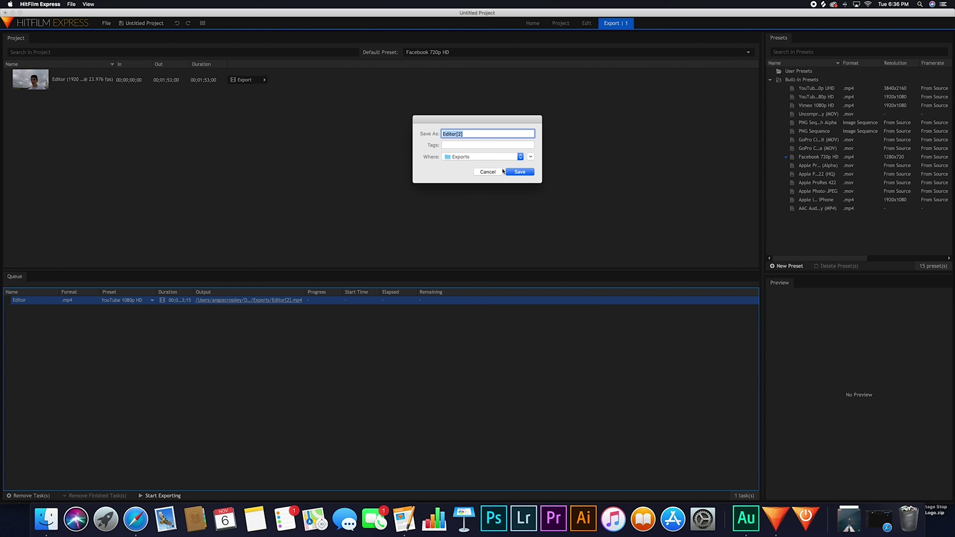
{"action": "type", "text": "Tutorial"}
{"action": "left_click", "coordinate": [458, 157]}
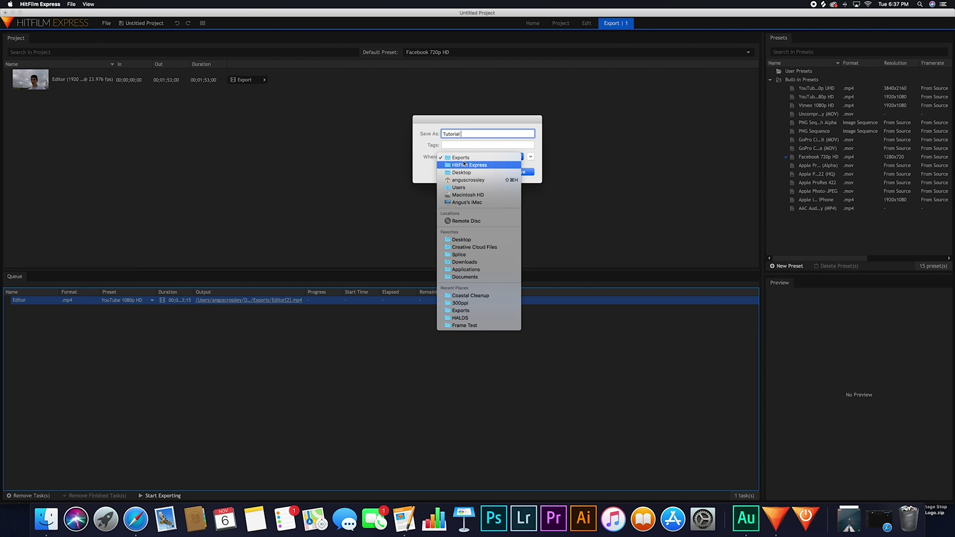
{"action": "left_click", "coordinate": [476, 176]}
{"action": "key", "text": "Return"}
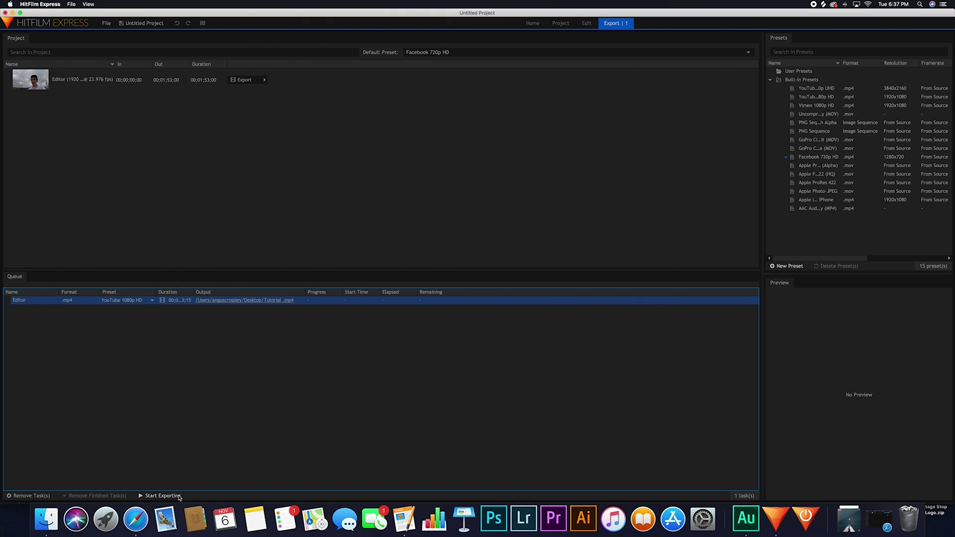
Step: Start exporting the queued Editor task and return to the Edit screen
{"action": "left_click", "coordinate": [145, 496]}
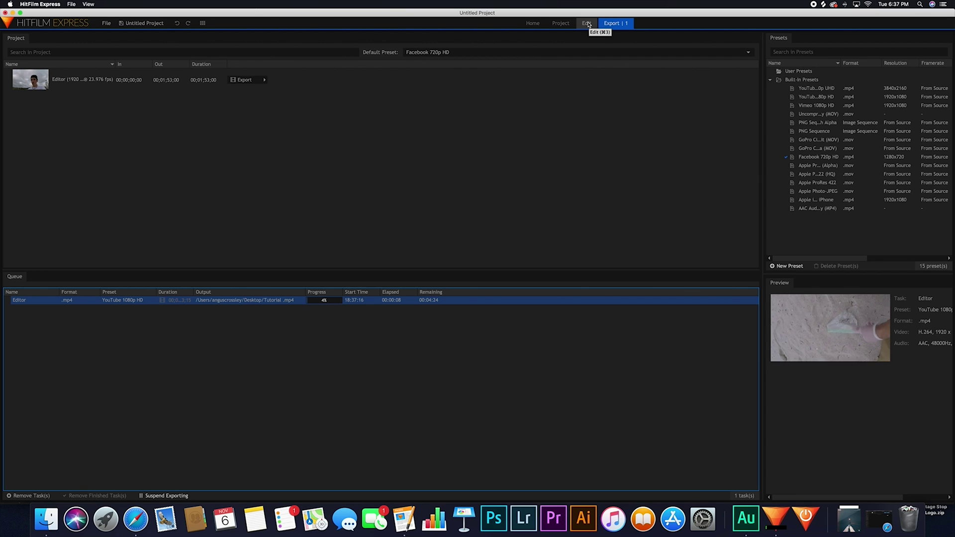
{"action": "left_click", "coordinate": [587, 23]}
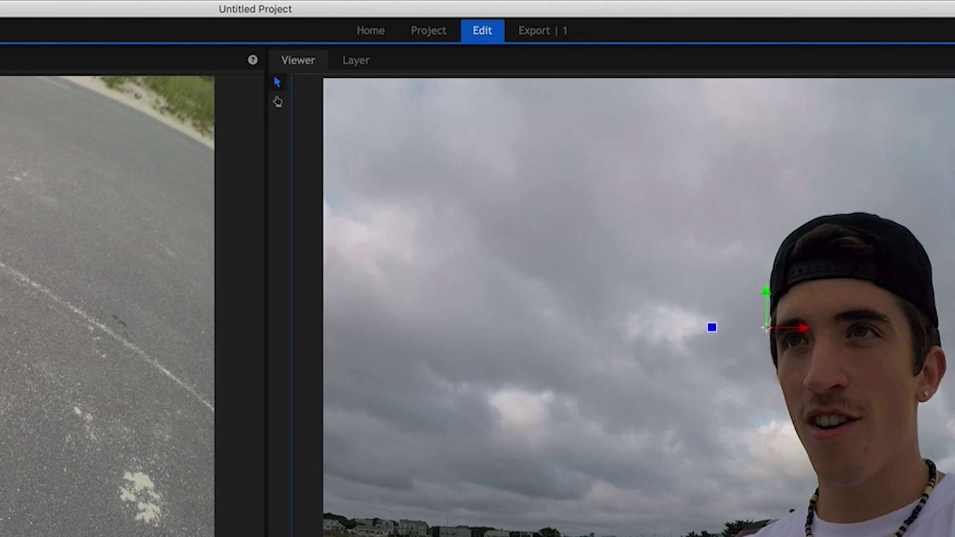